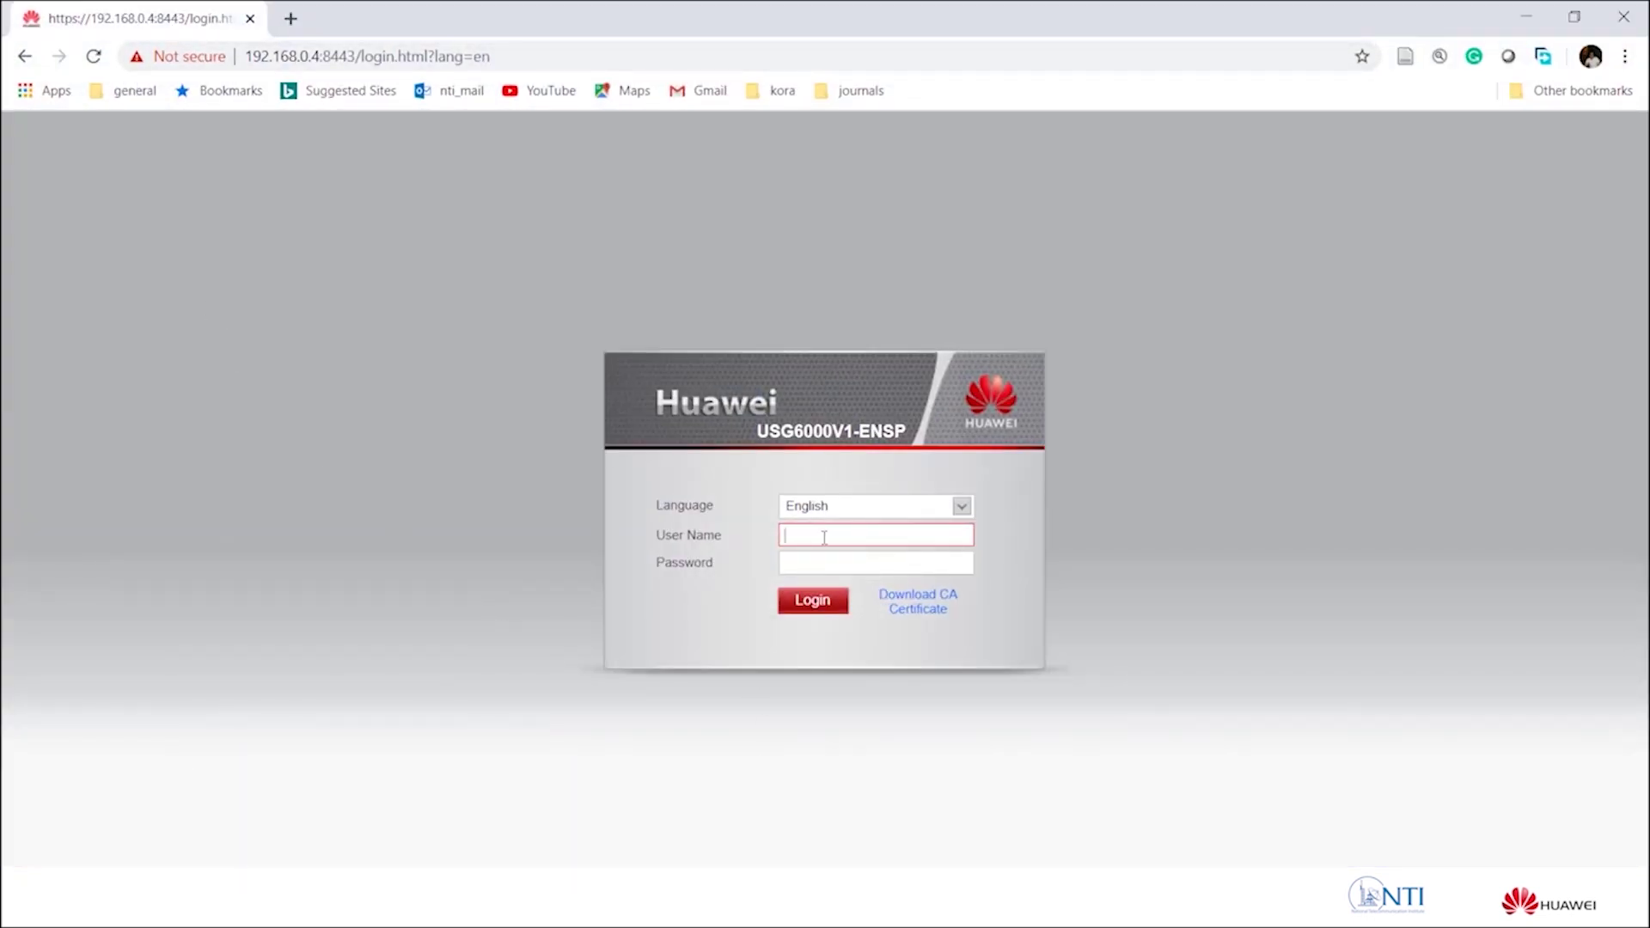
Log in as admin with the account password and show the Network interface list.
{"action": "type", "text": "dminAdmin"}
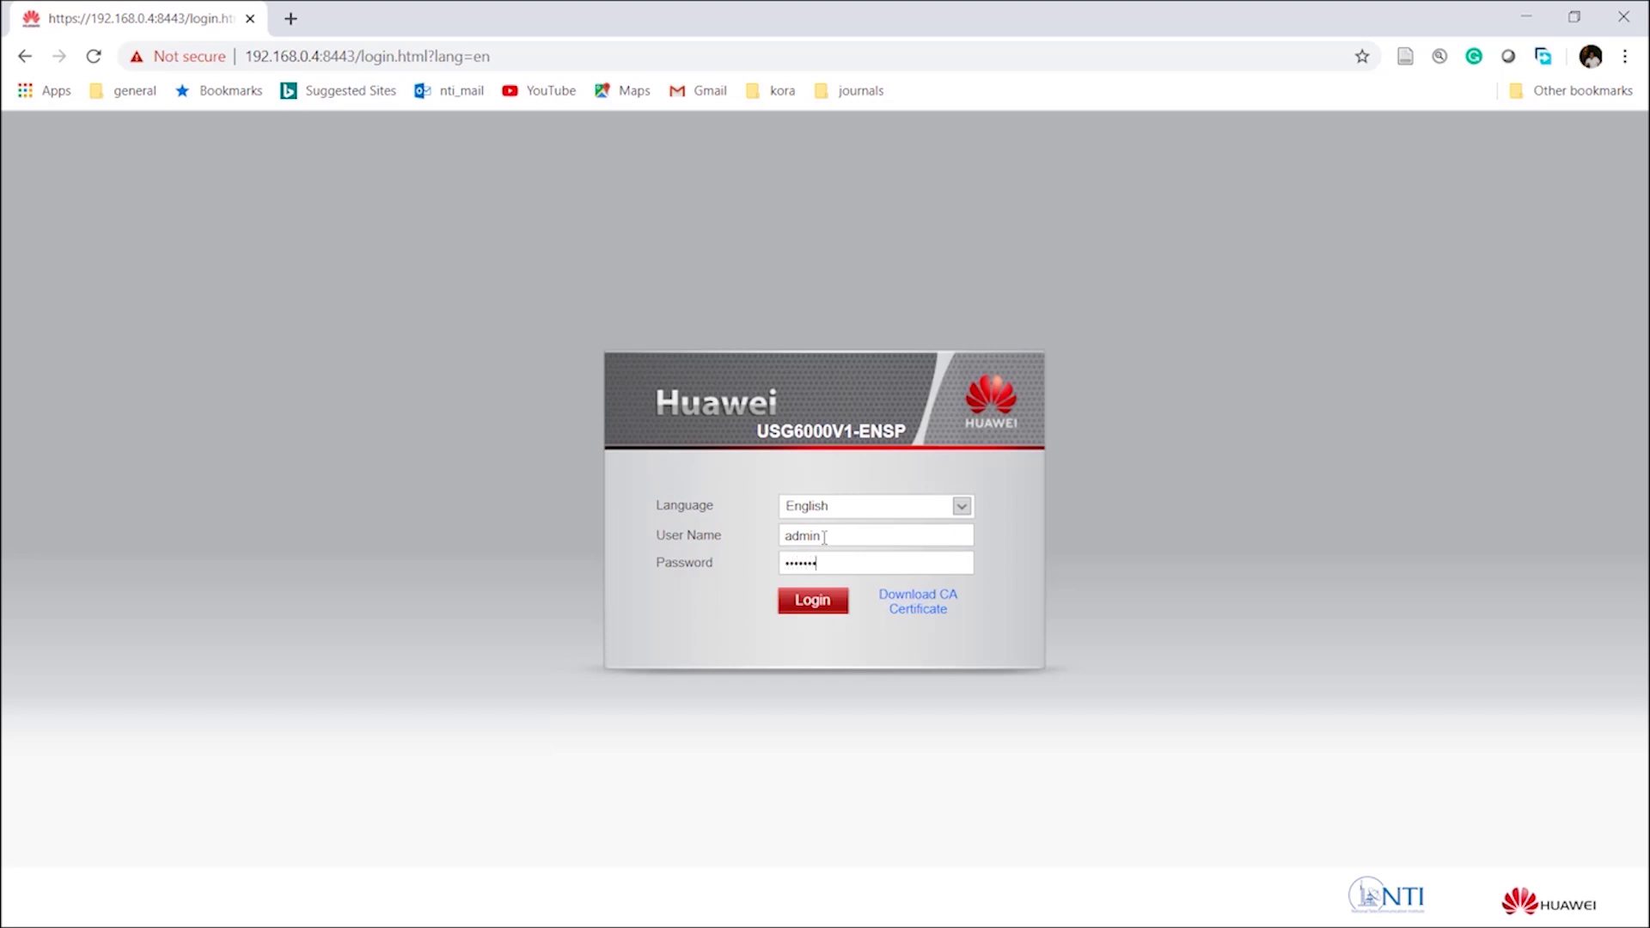
{"action": "key", "text": "Return"}
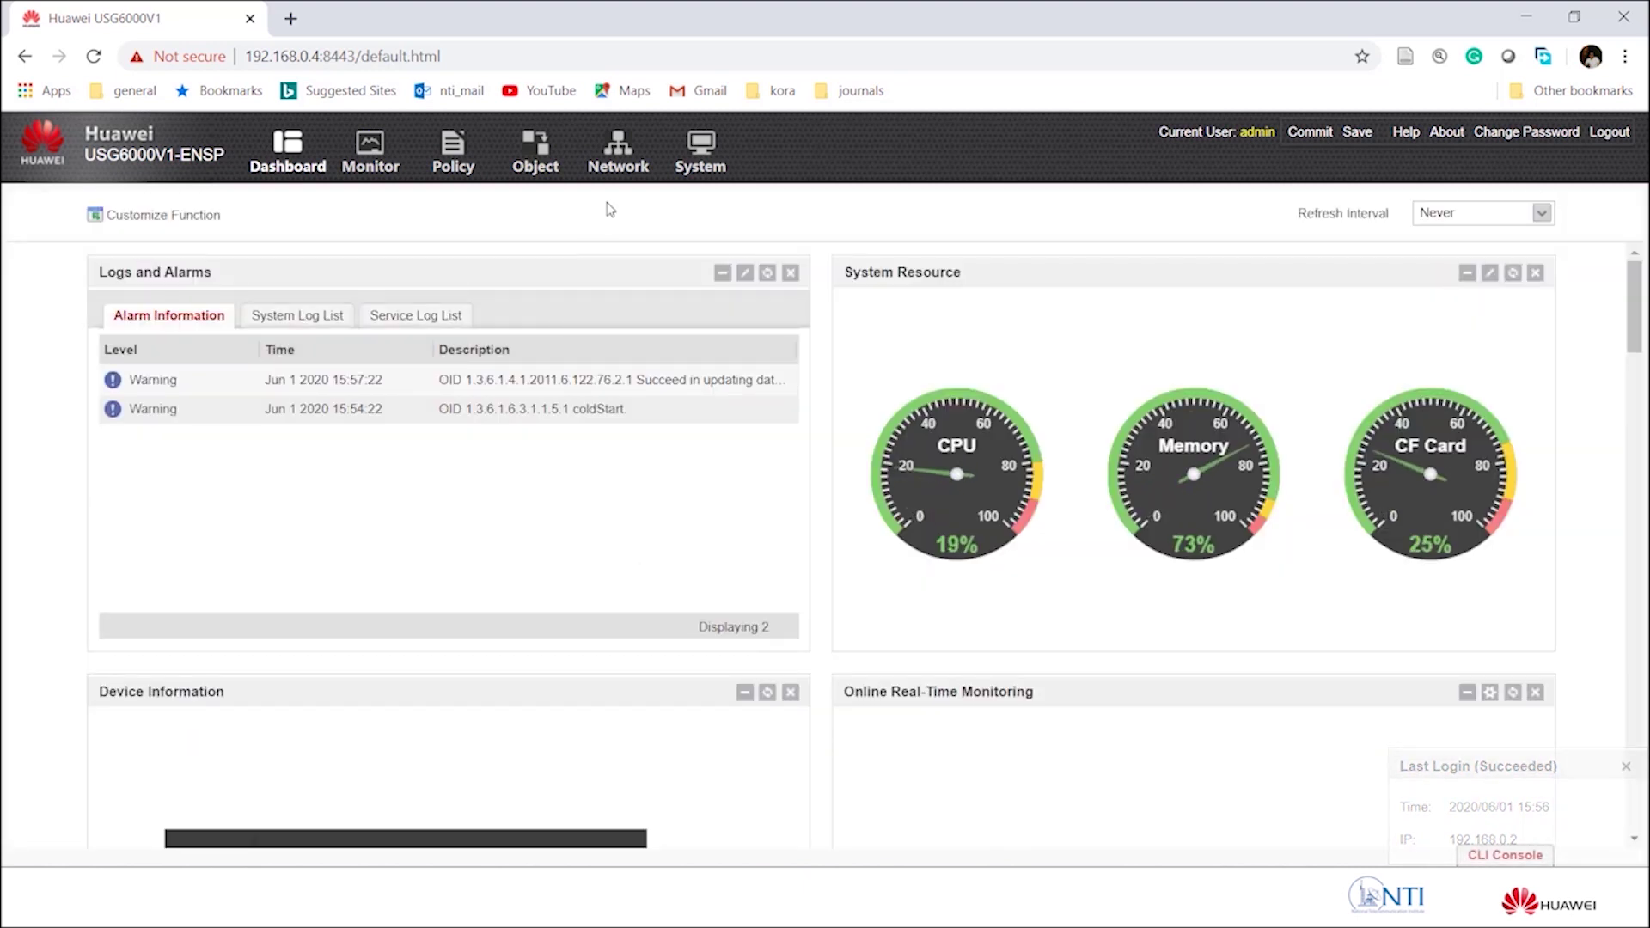
{"action": "left_click", "coordinate": [622, 157]}
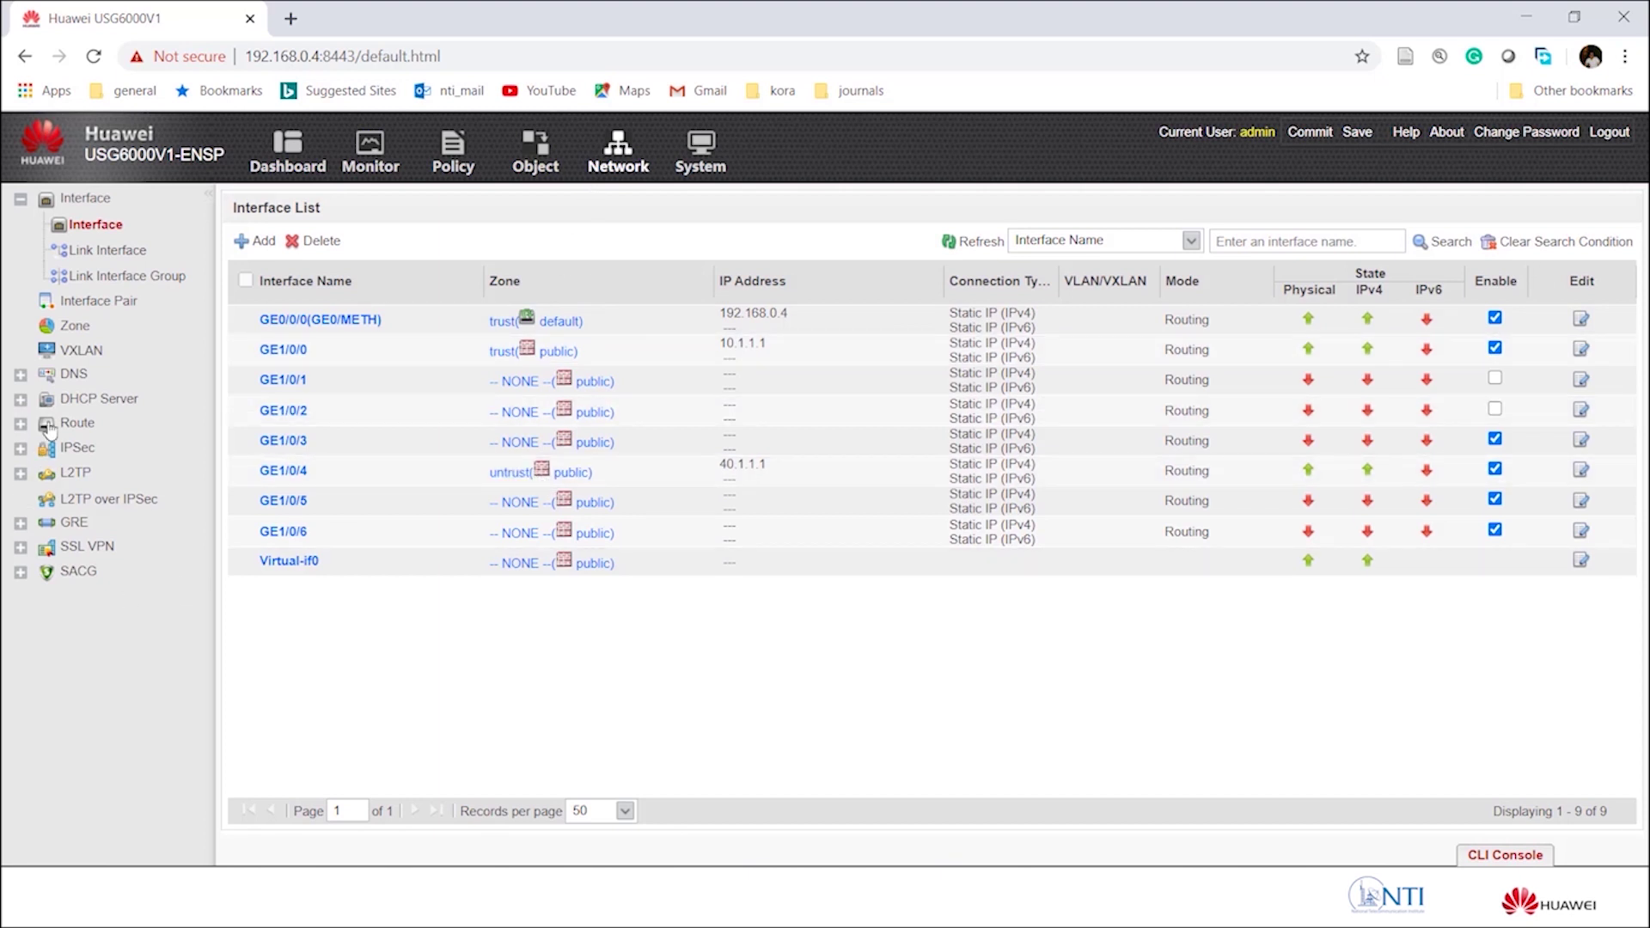
Open the static route to 10.1.2.0/255.255.255.0 via 40.1.1.2 for editing.
{"action": "left_click", "coordinate": [20, 424]}
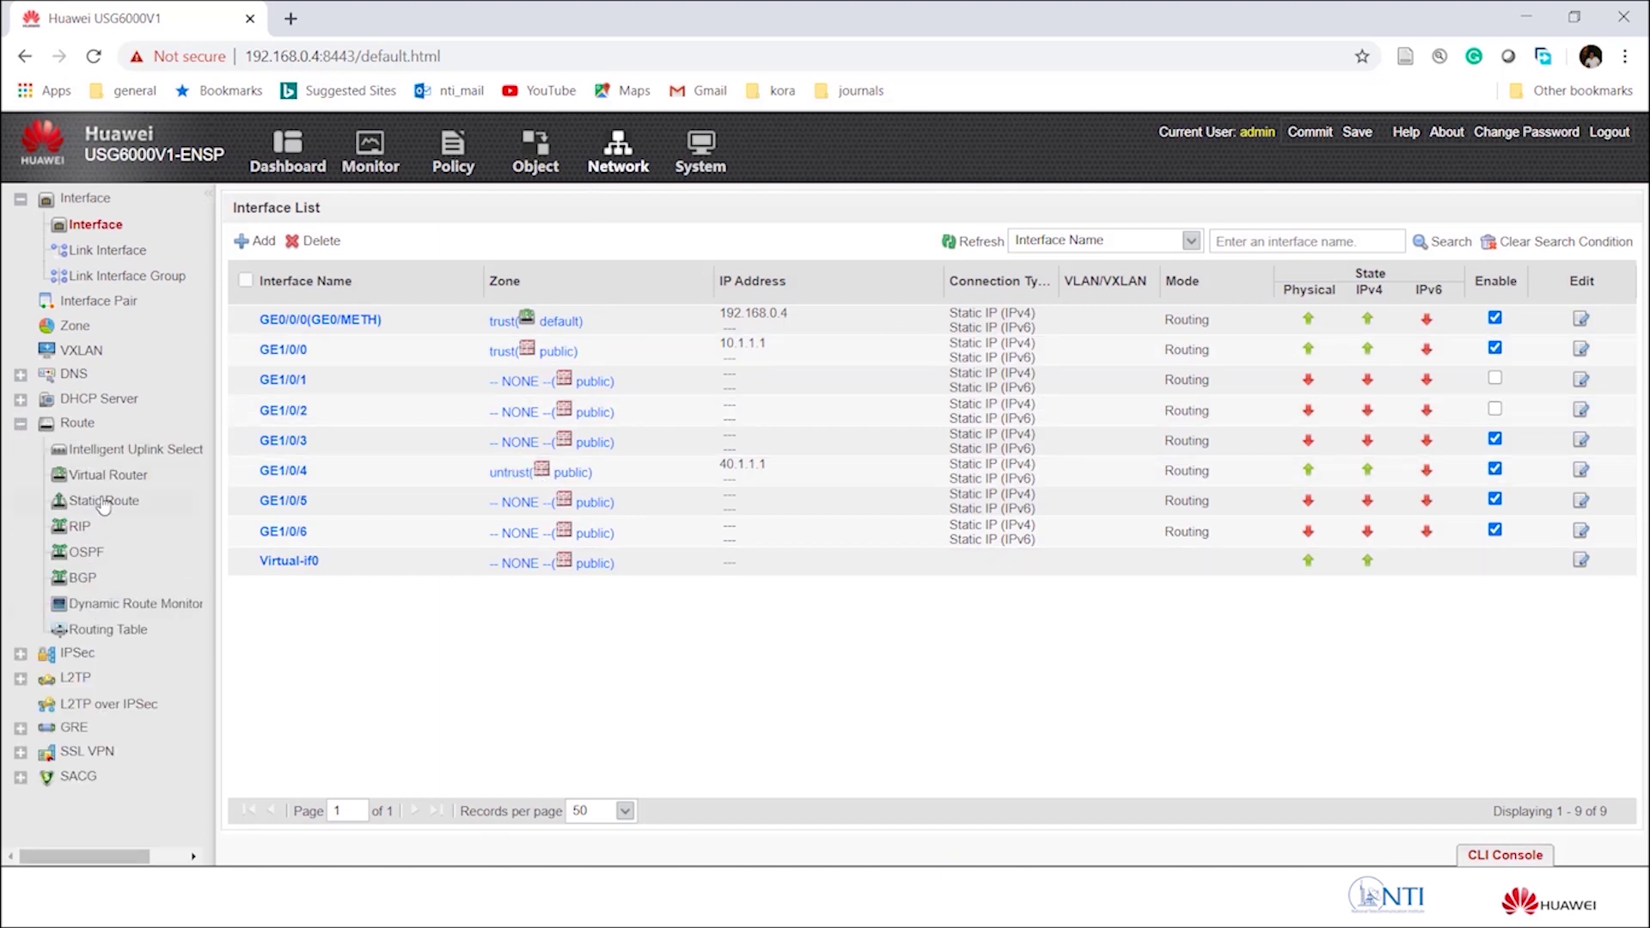
{"action": "left_click", "coordinate": [104, 502]}
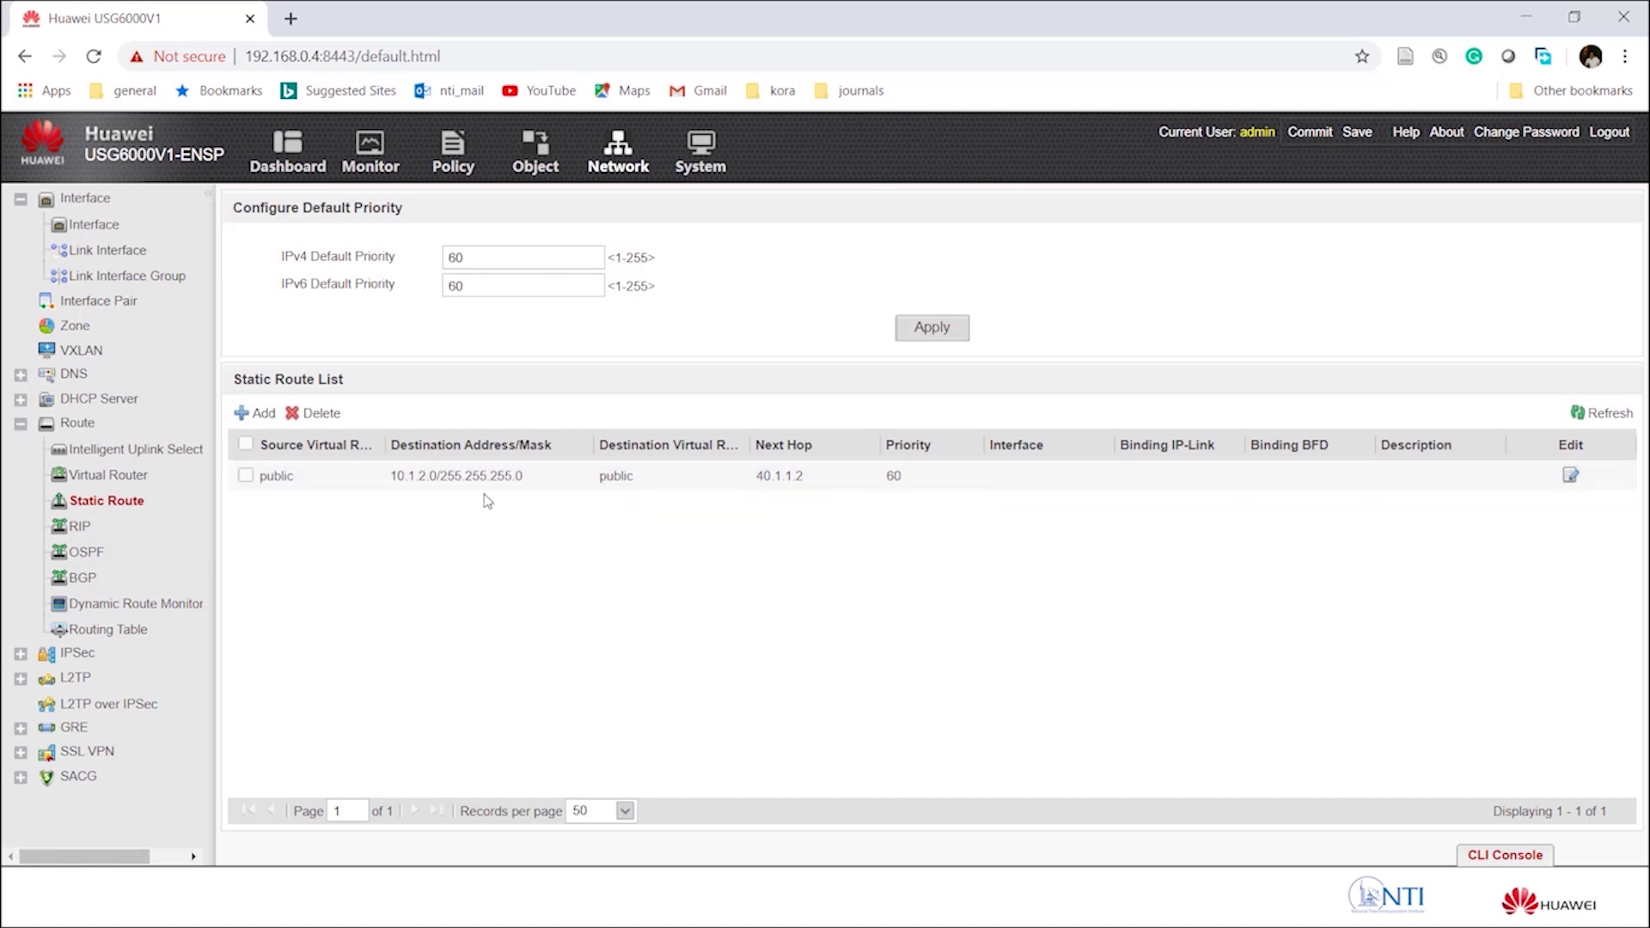
{"action": "left_click", "coordinate": [1570, 475]}
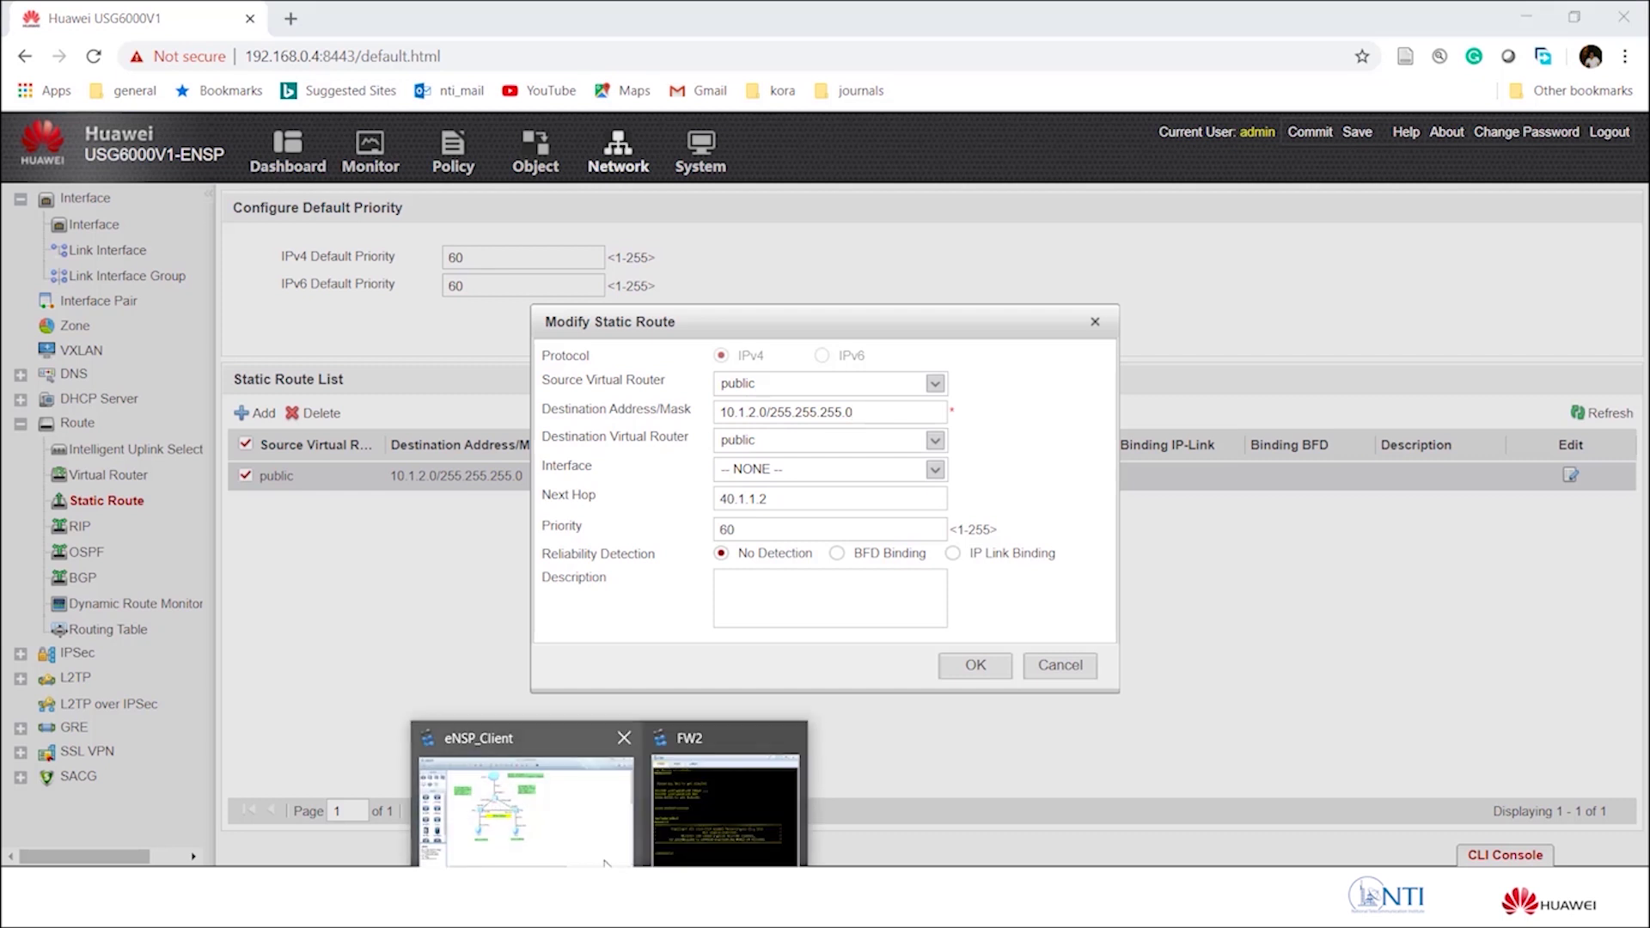
{"action": "left_click", "coordinate": [579, 847]}
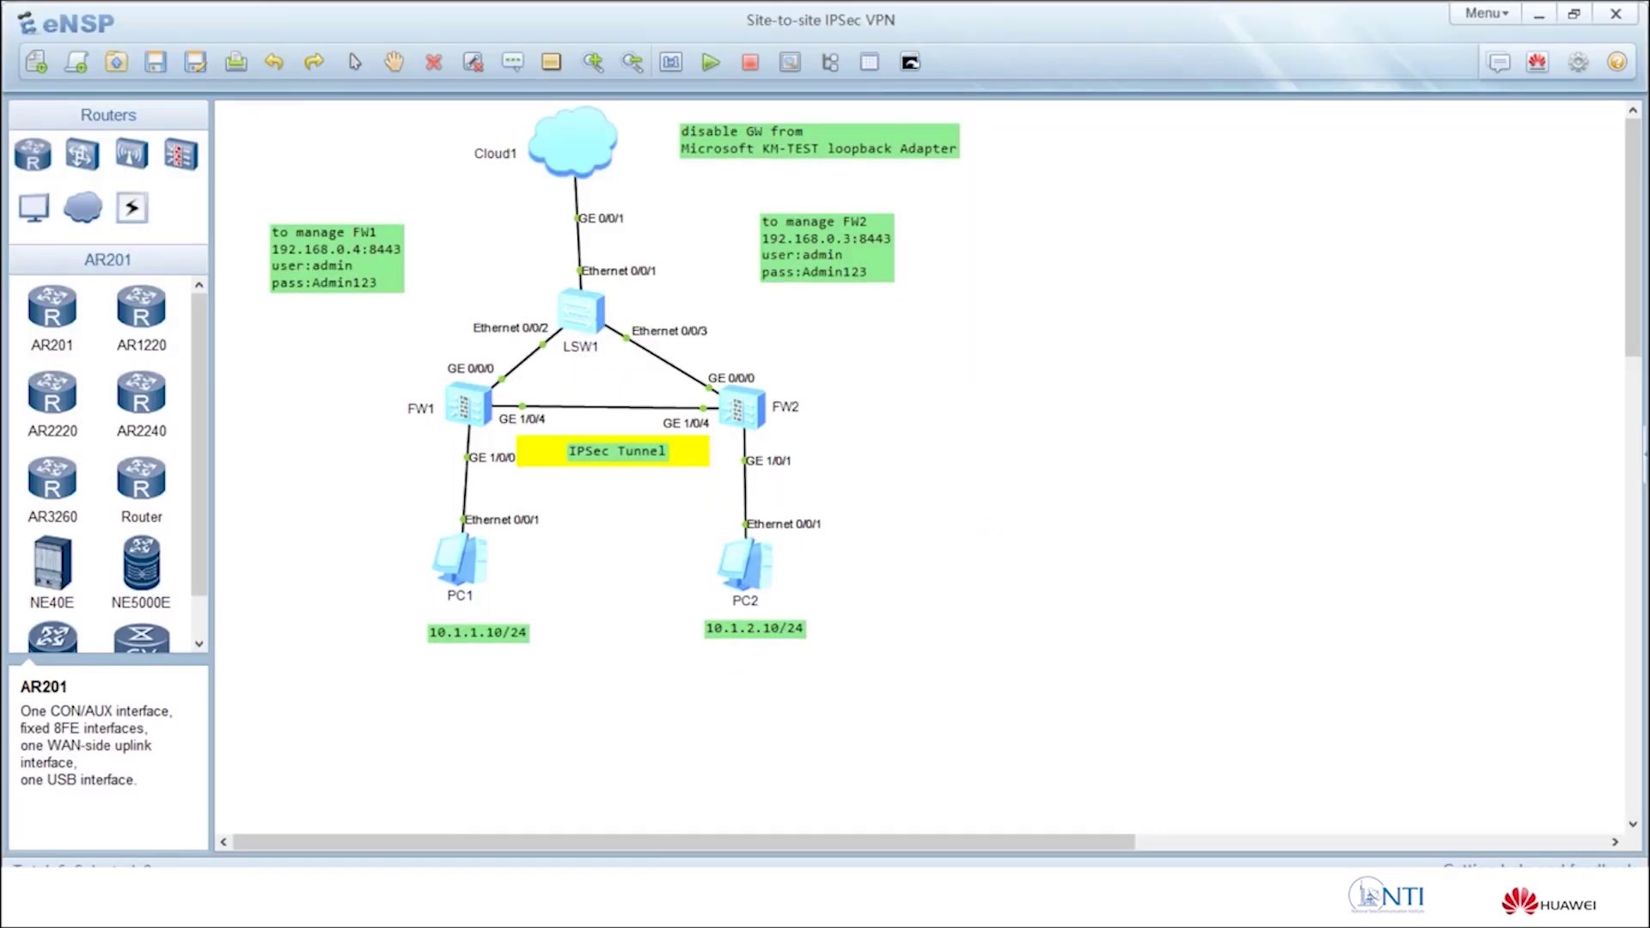
{"action": "left_click", "coordinate": [627, 756]}
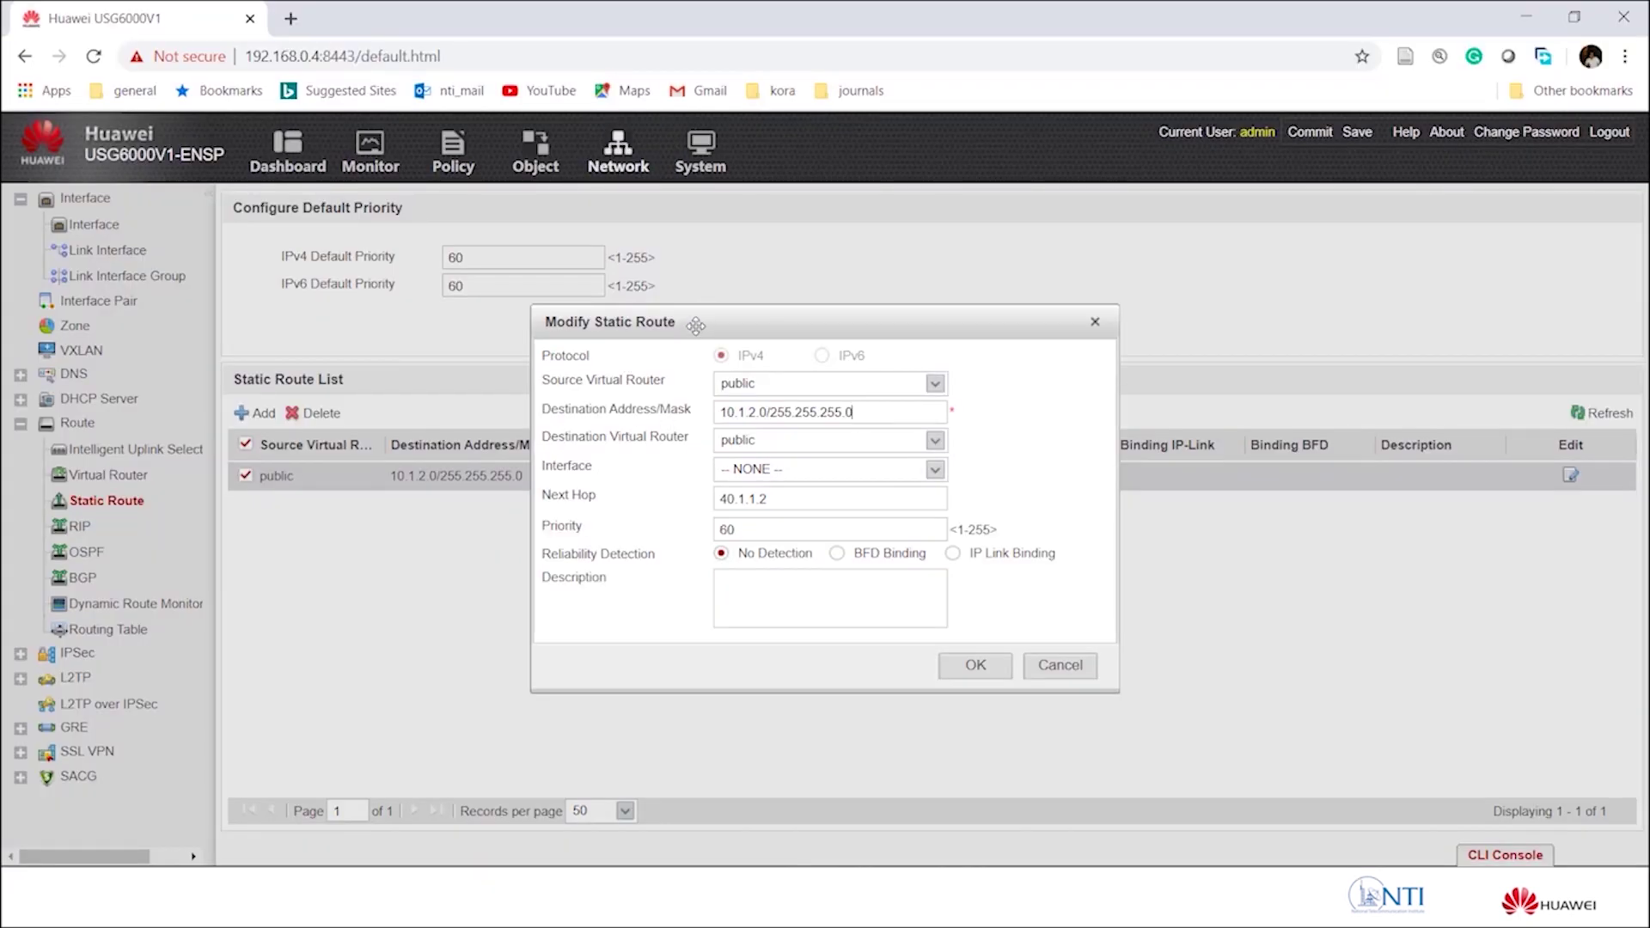
Close the Modify Static Route dialog with OK, leaving the route unchanged.
{"action": "left_click_drag", "start_coordinate": [695, 325], "coordinate": [724, 271]}
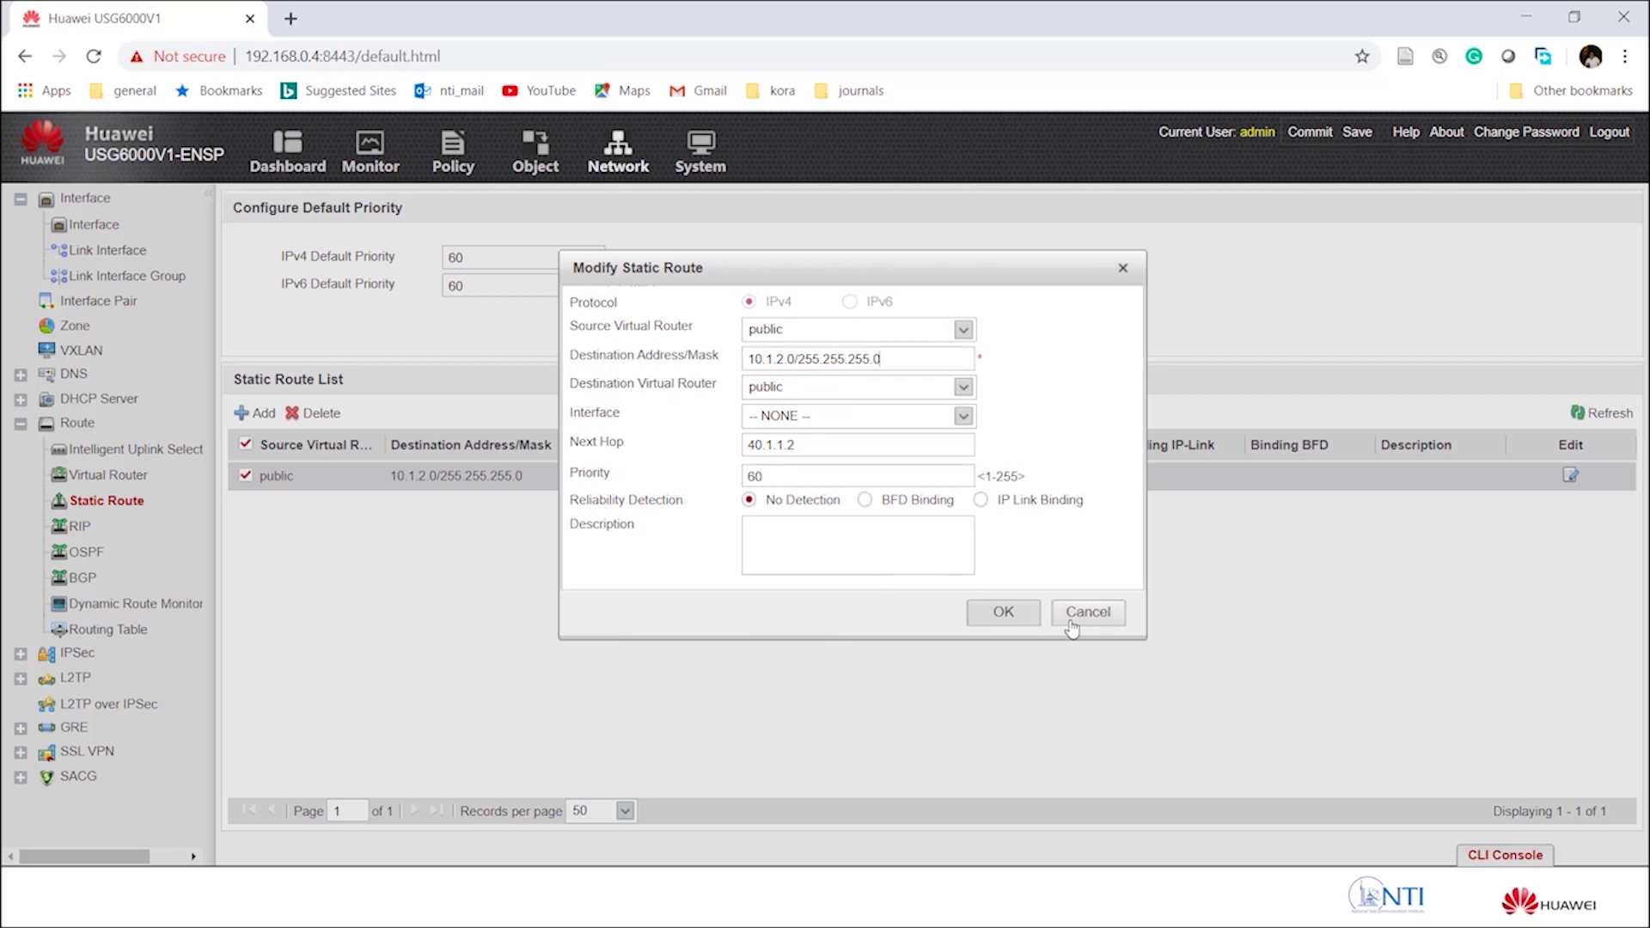
{"action": "left_click", "coordinate": [1027, 617]}
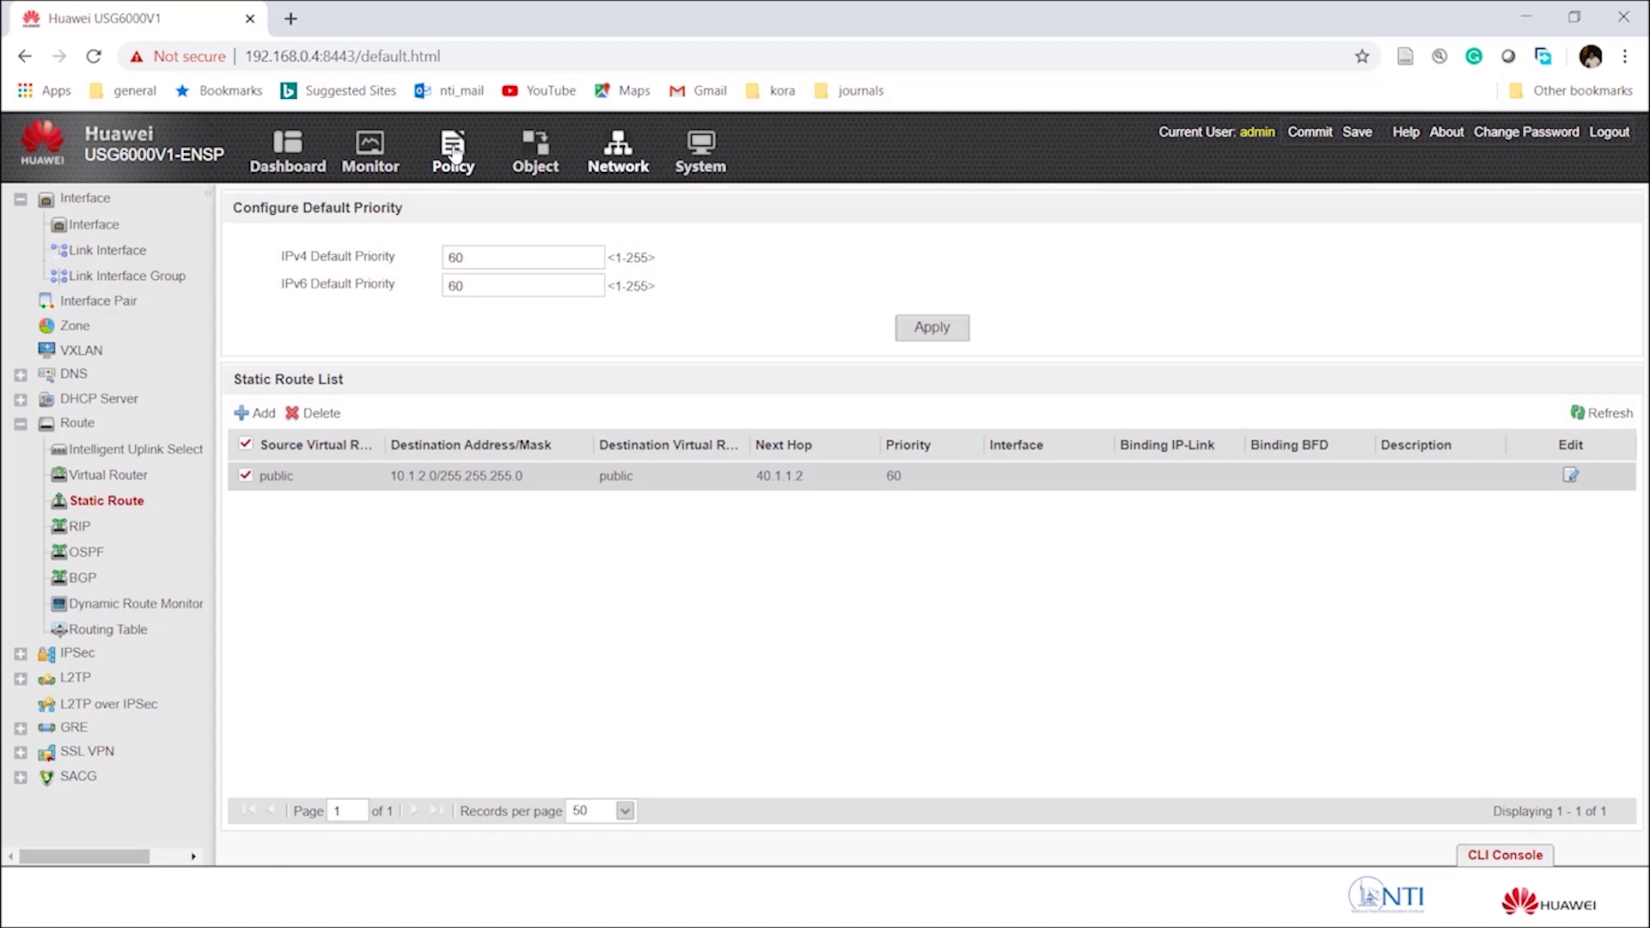
Review the ipsec1 trust-to-untrust security policy and close it with OK.
{"action": "left_click", "coordinate": [455, 153]}
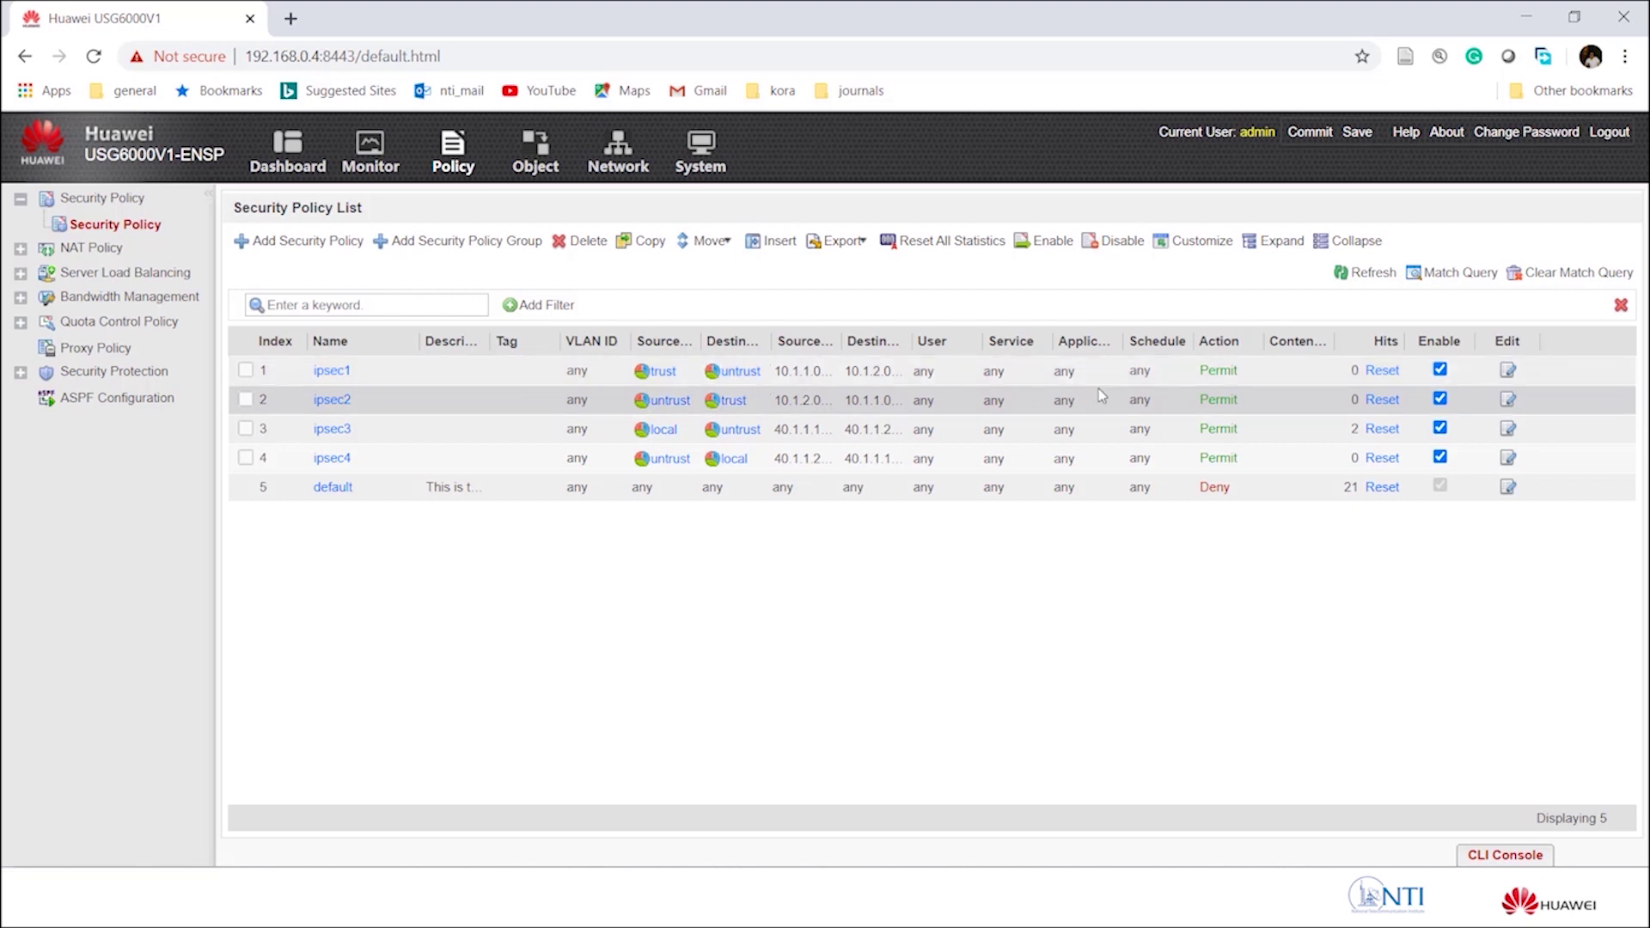
{"action": "left_click", "coordinate": [1508, 371]}
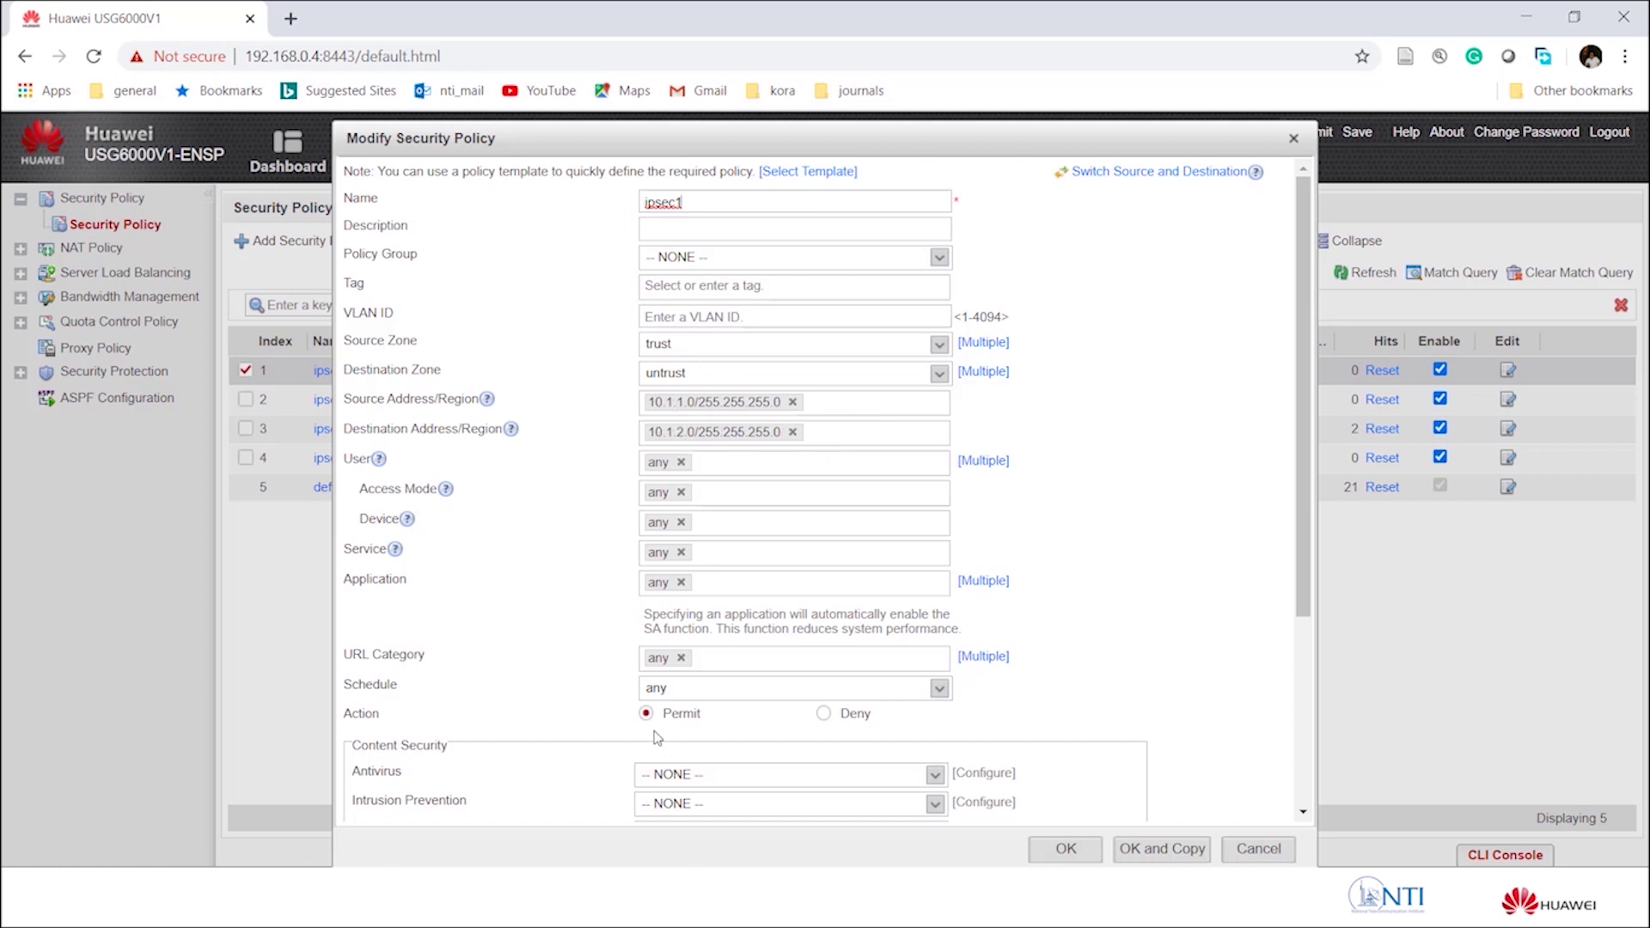
{"action": "left_click", "coordinate": [1065, 849]}
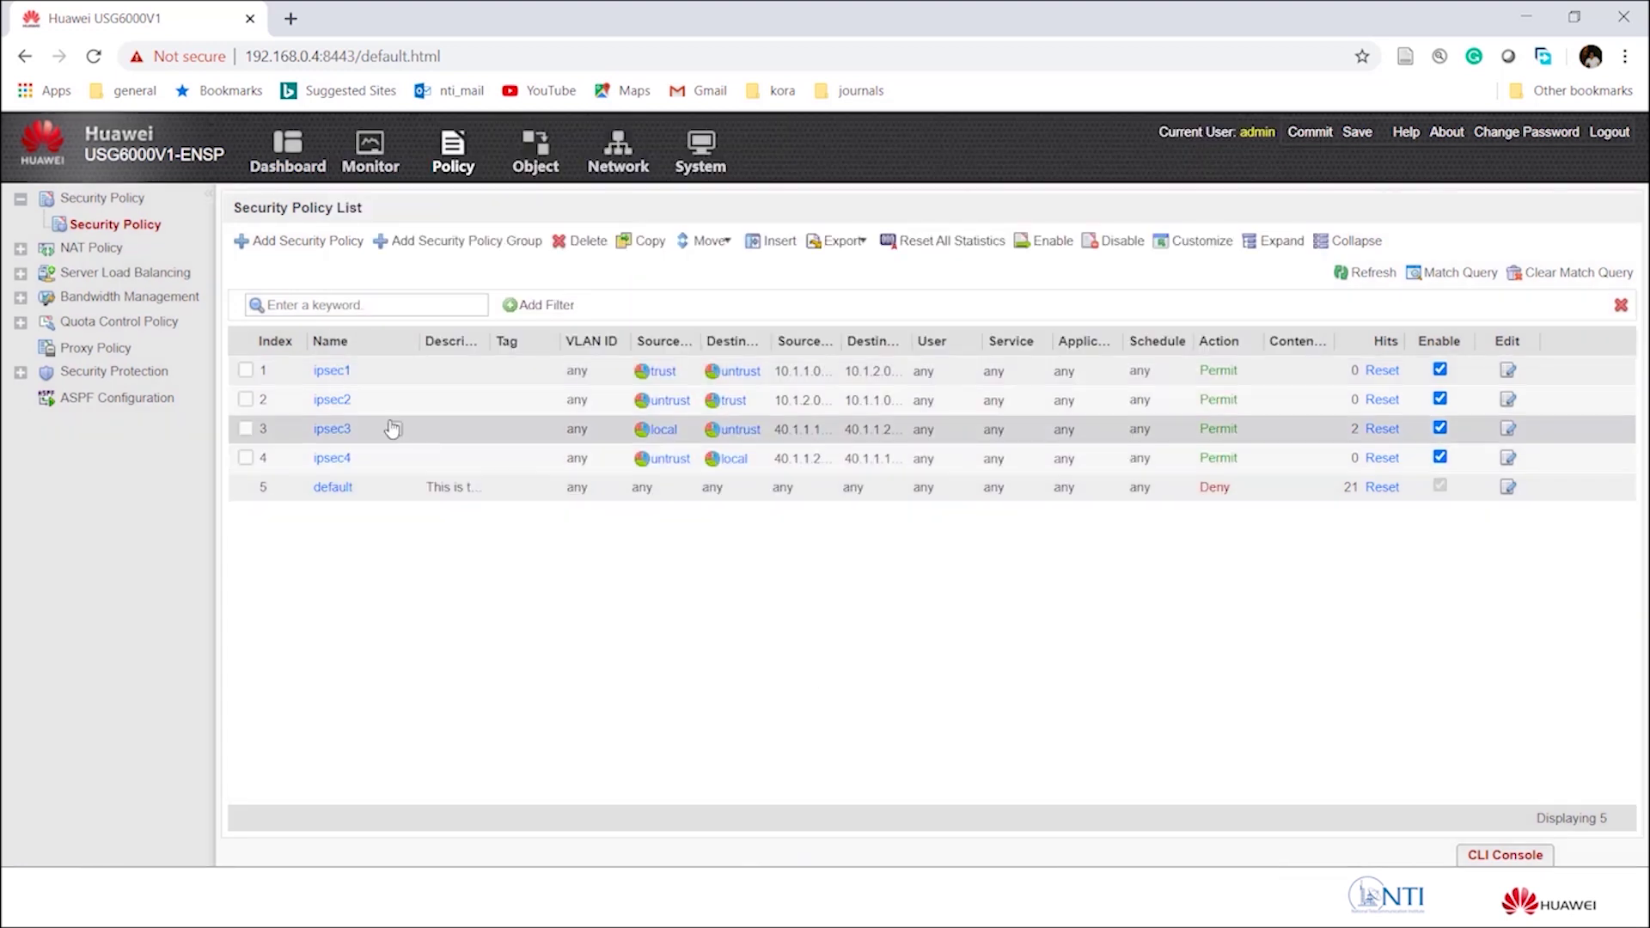
{"action": "left_click", "coordinate": [336, 404]}
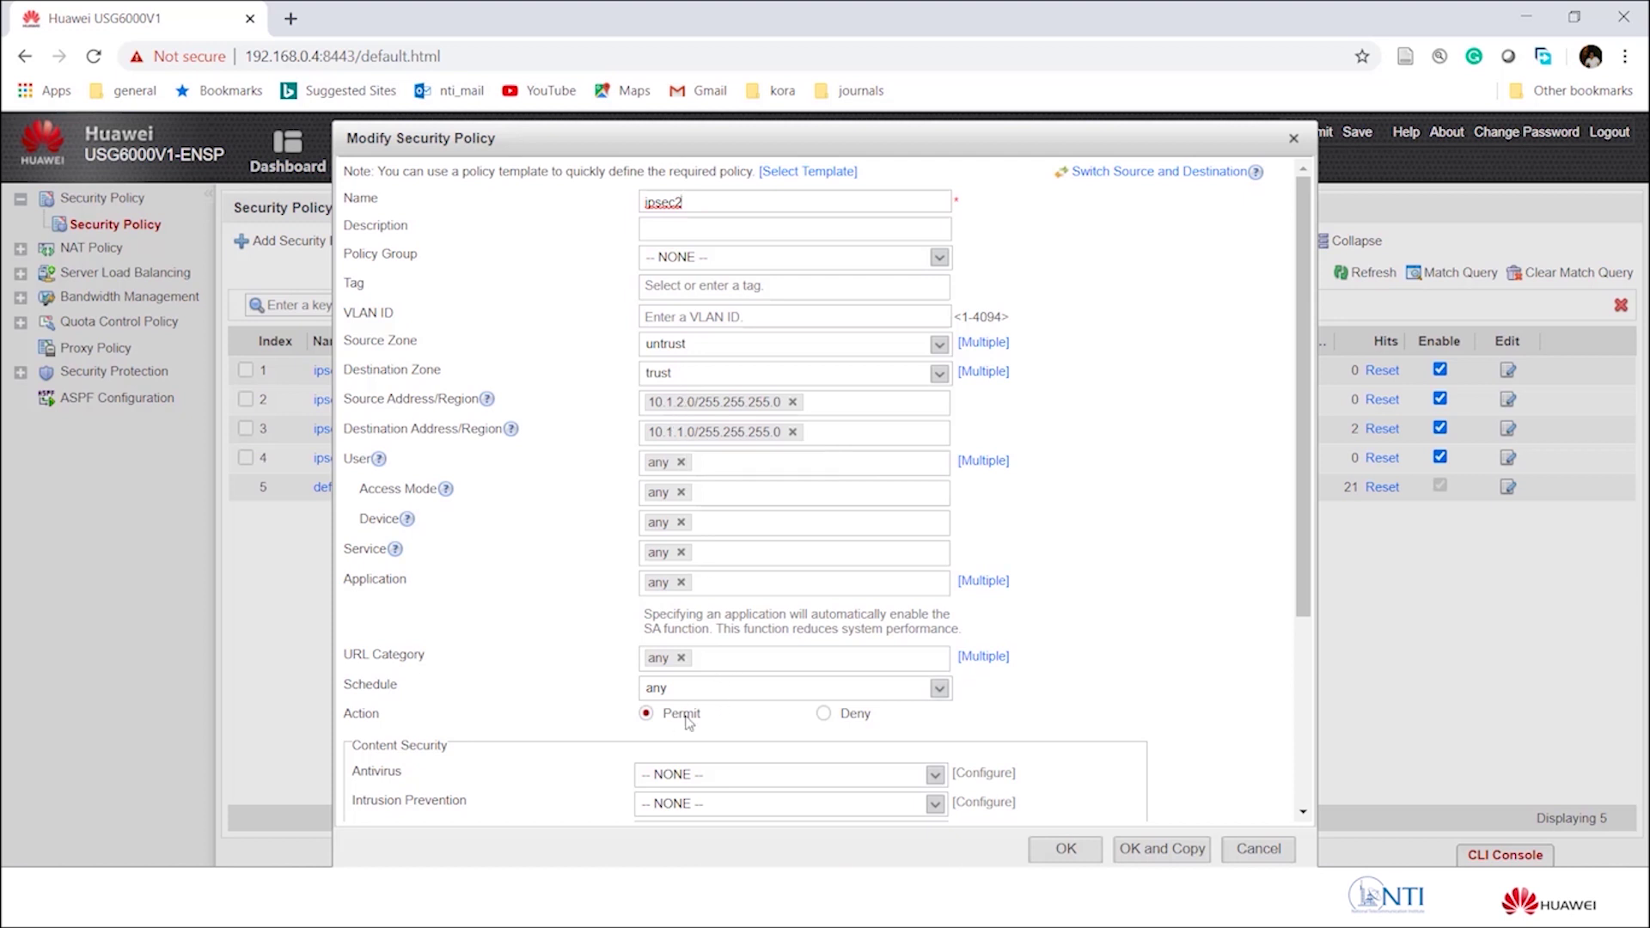
{"action": "left_click", "coordinate": [1064, 850]}
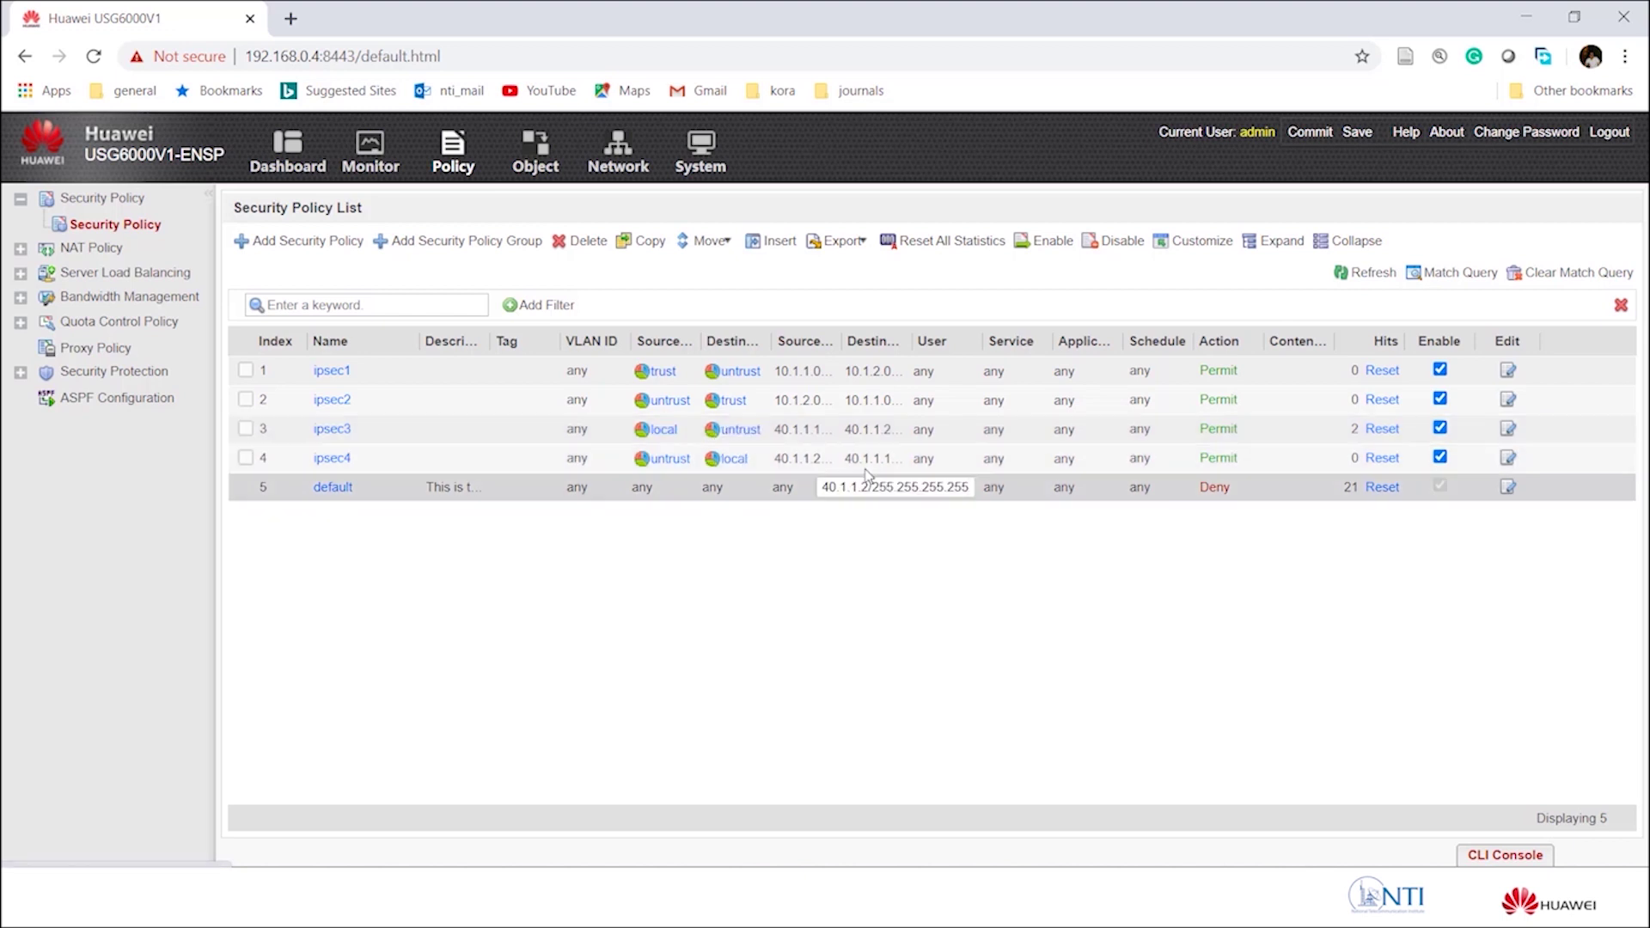
{"action": "left_click", "coordinate": [1508, 428]}
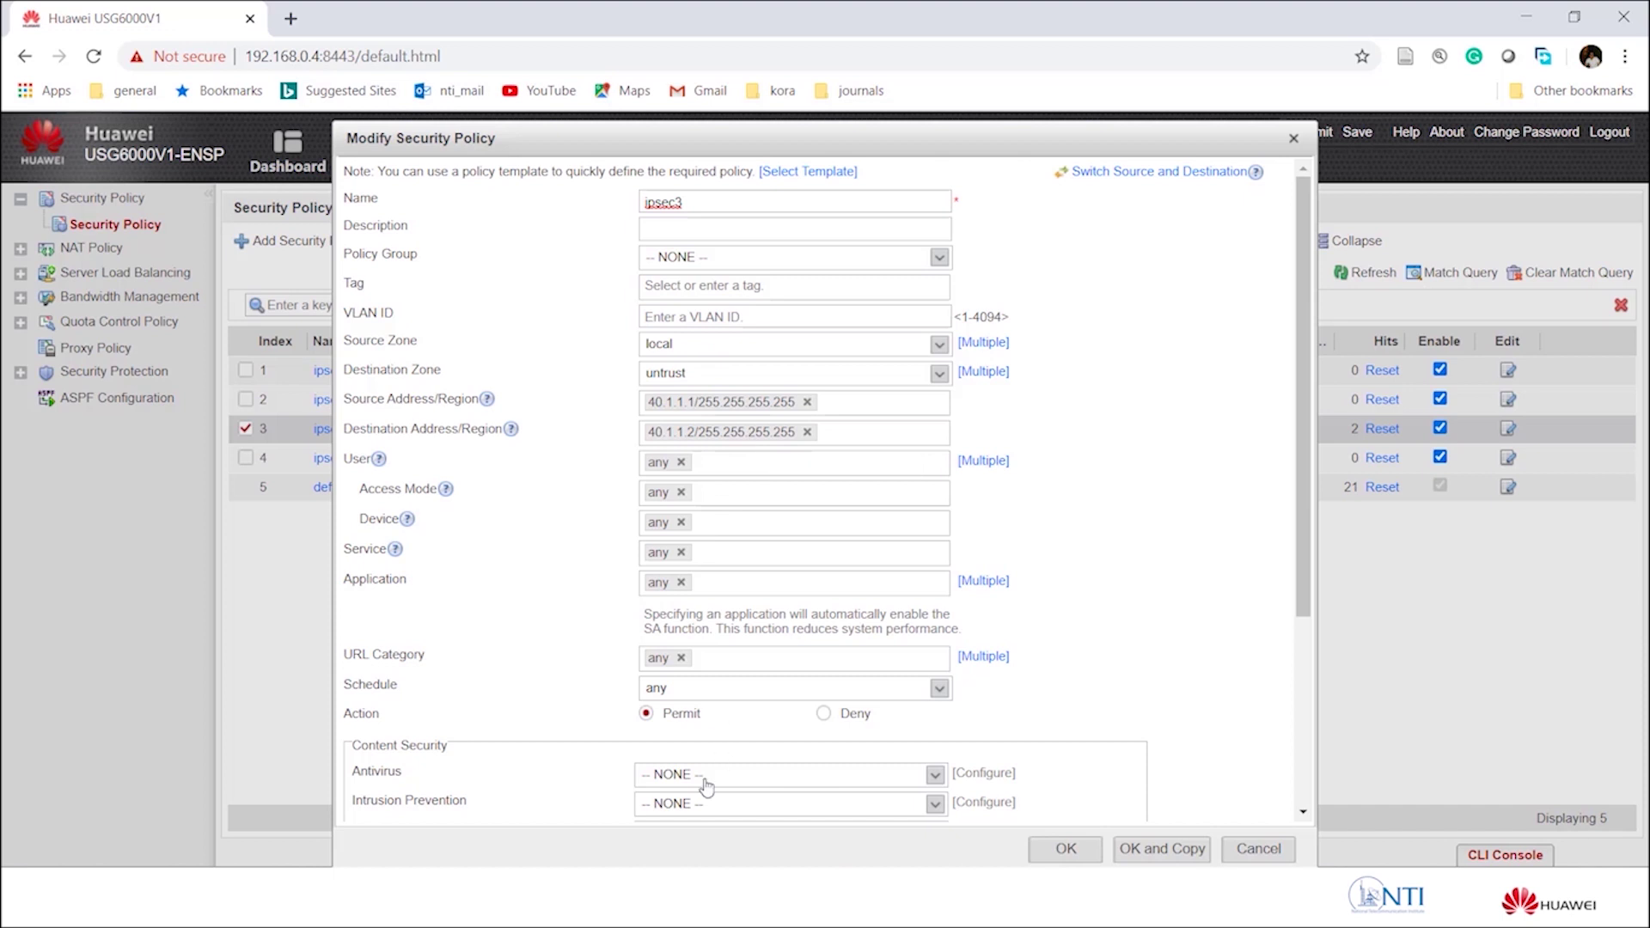
{"action": "left_click", "coordinate": [1063, 849]}
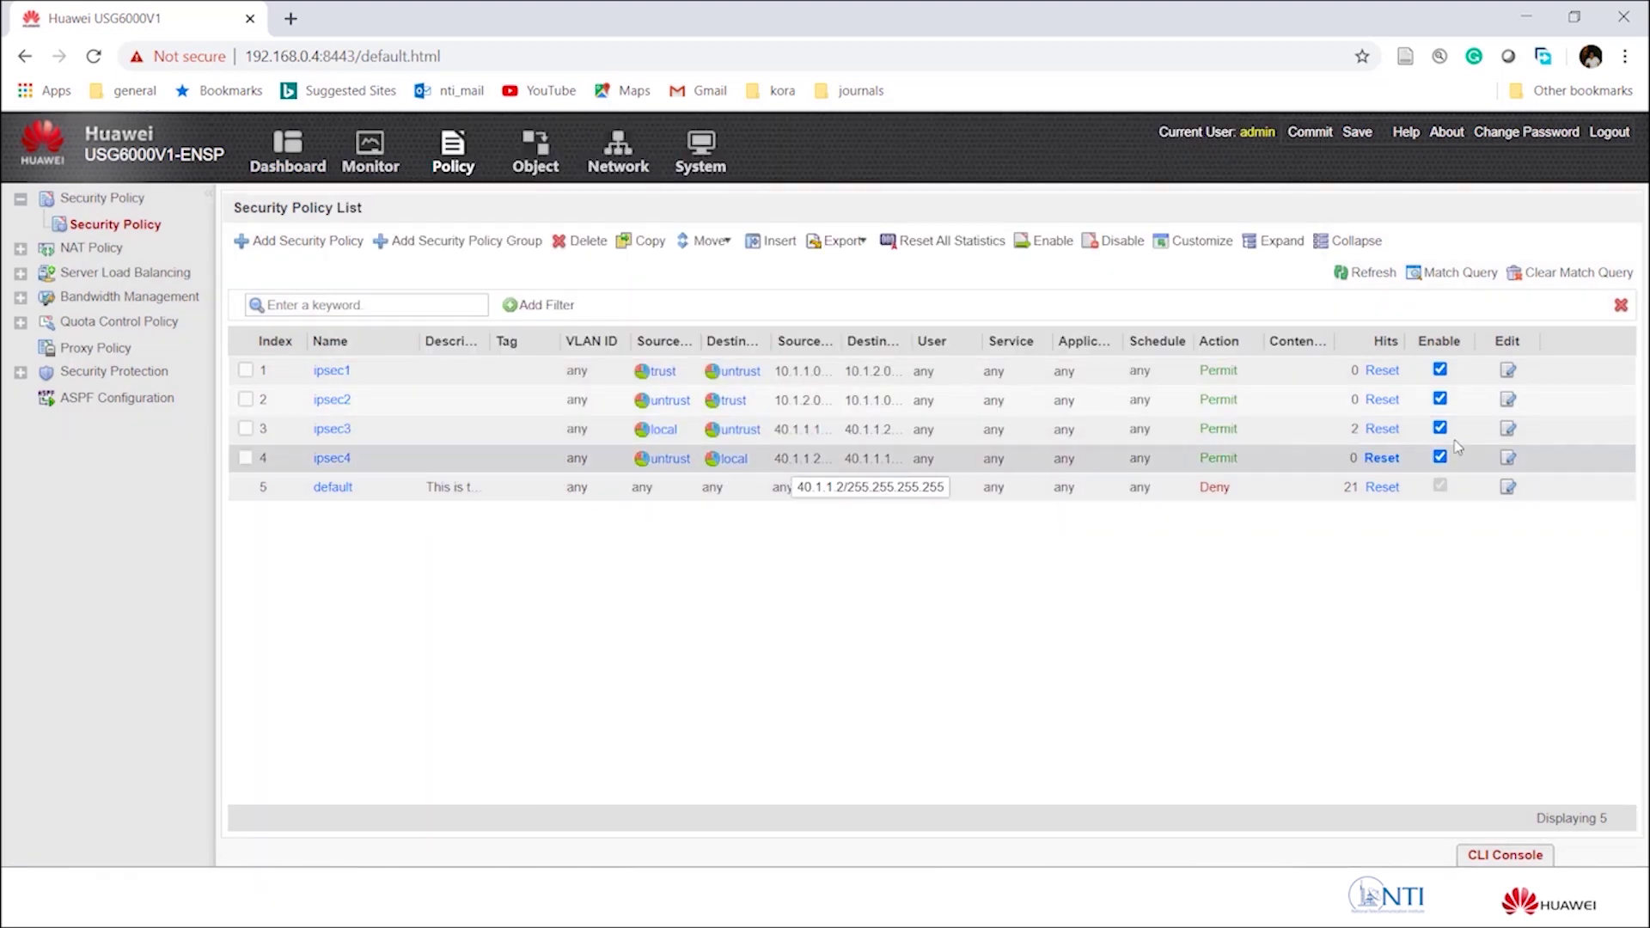
{"action": "left_click", "coordinate": [1506, 461]}
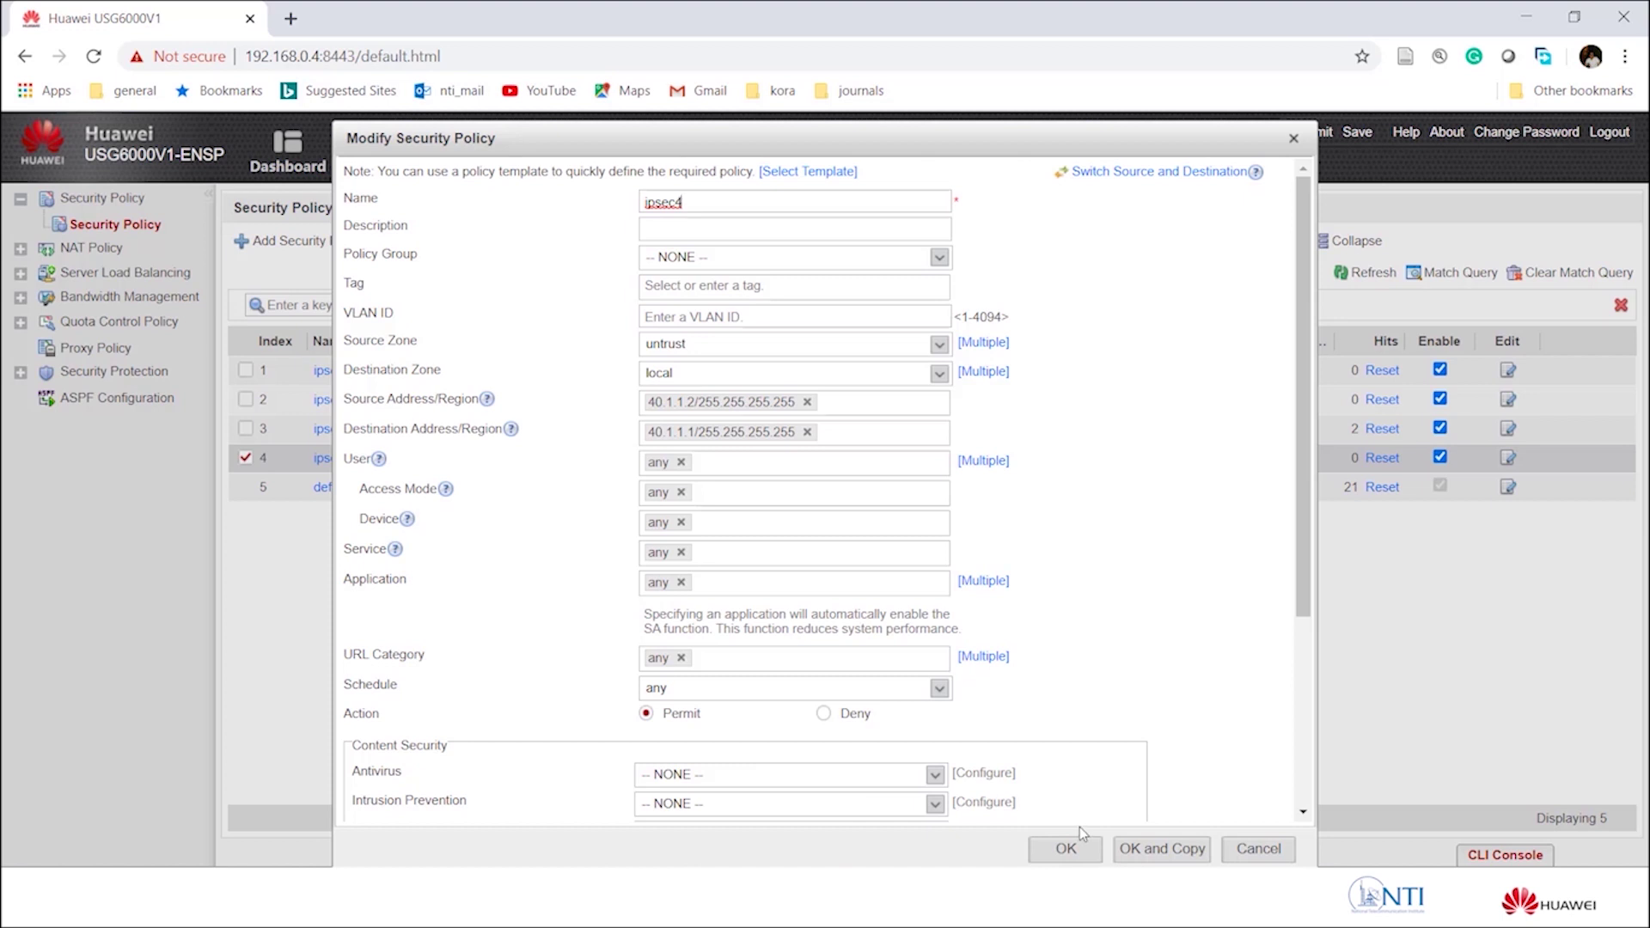
{"action": "left_click", "coordinate": [1062, 846]}
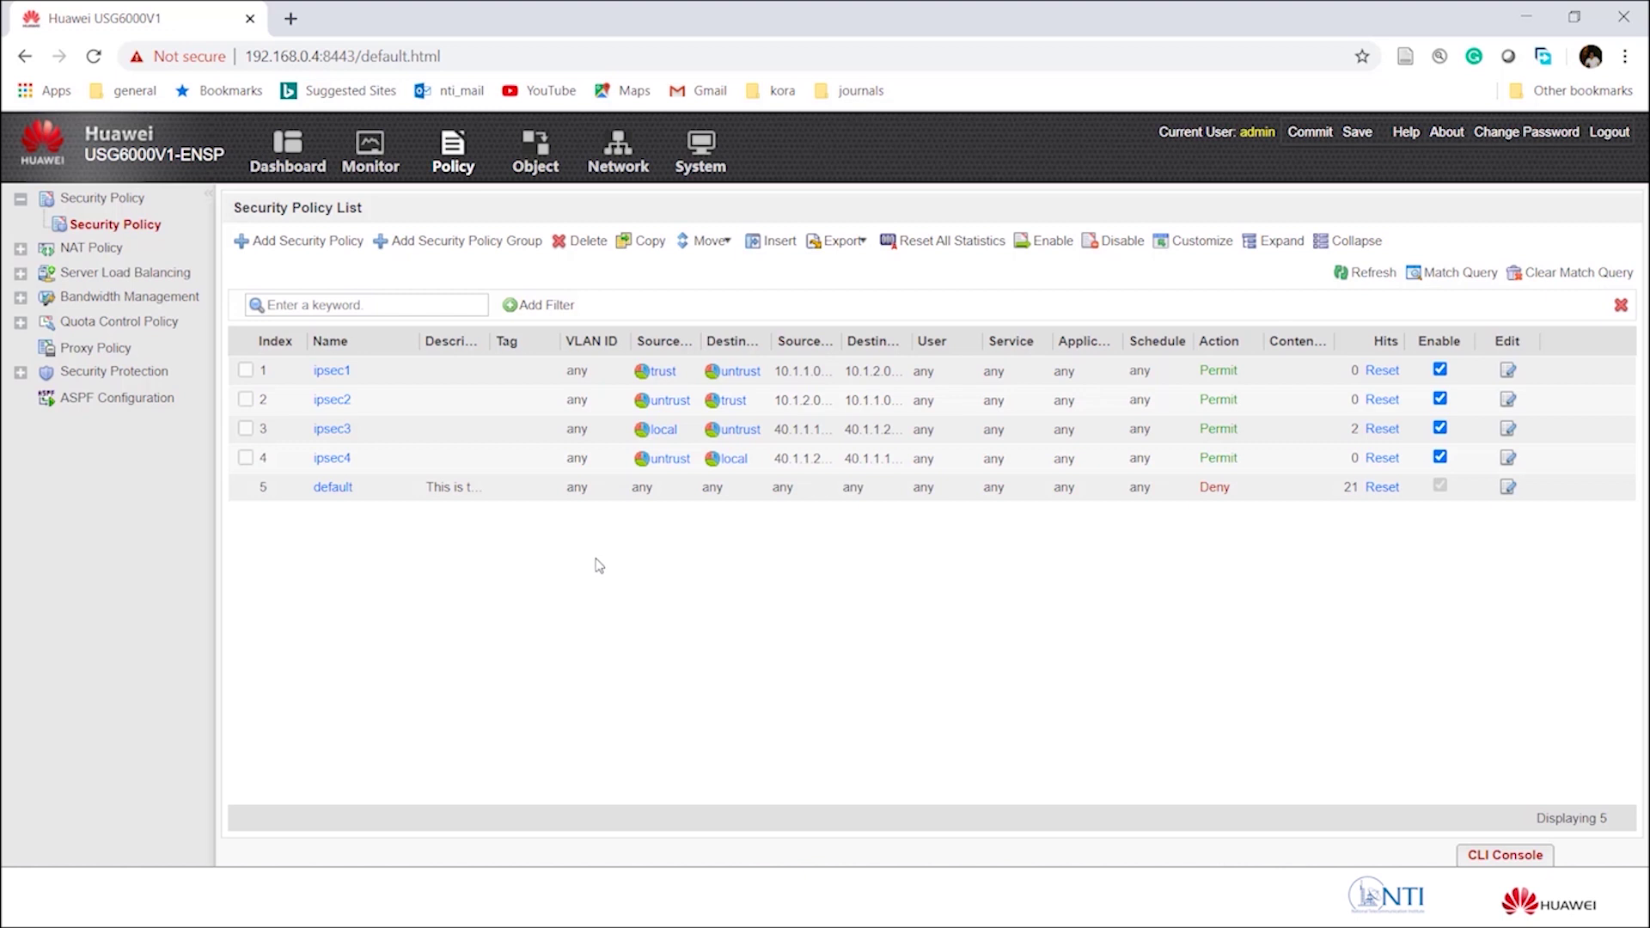
Show the IPSec Policy List under Network > IPSec.
{"action": "left_click", "coordinate": [630, 161]}
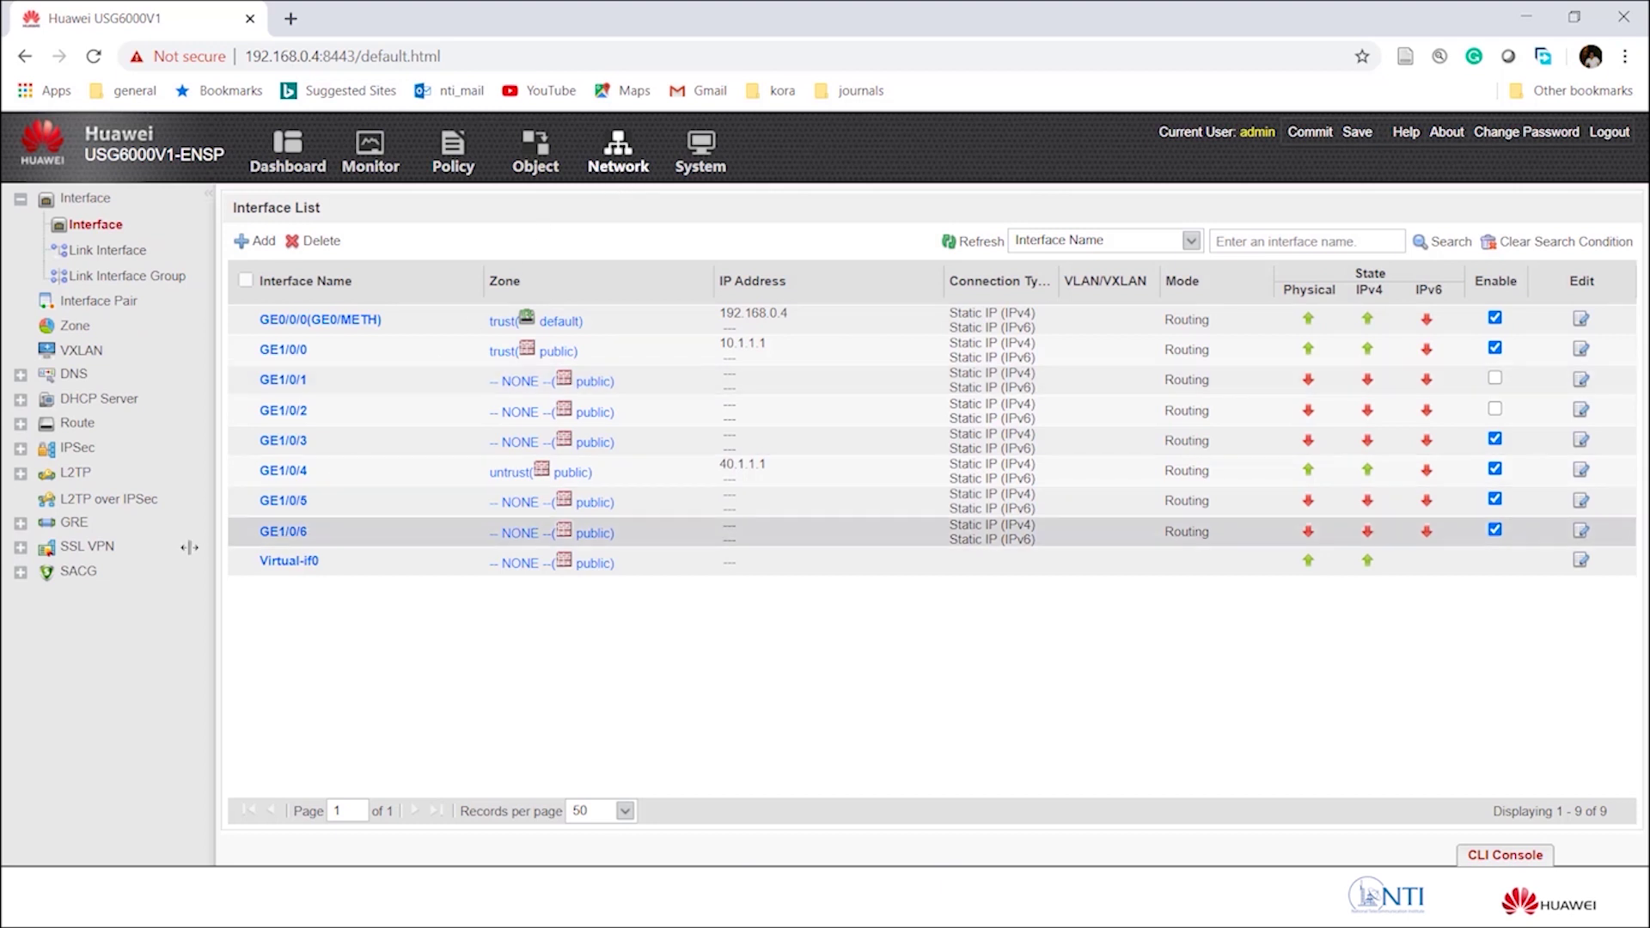
{"action": "left_click", "coordinate": [59, 451]}
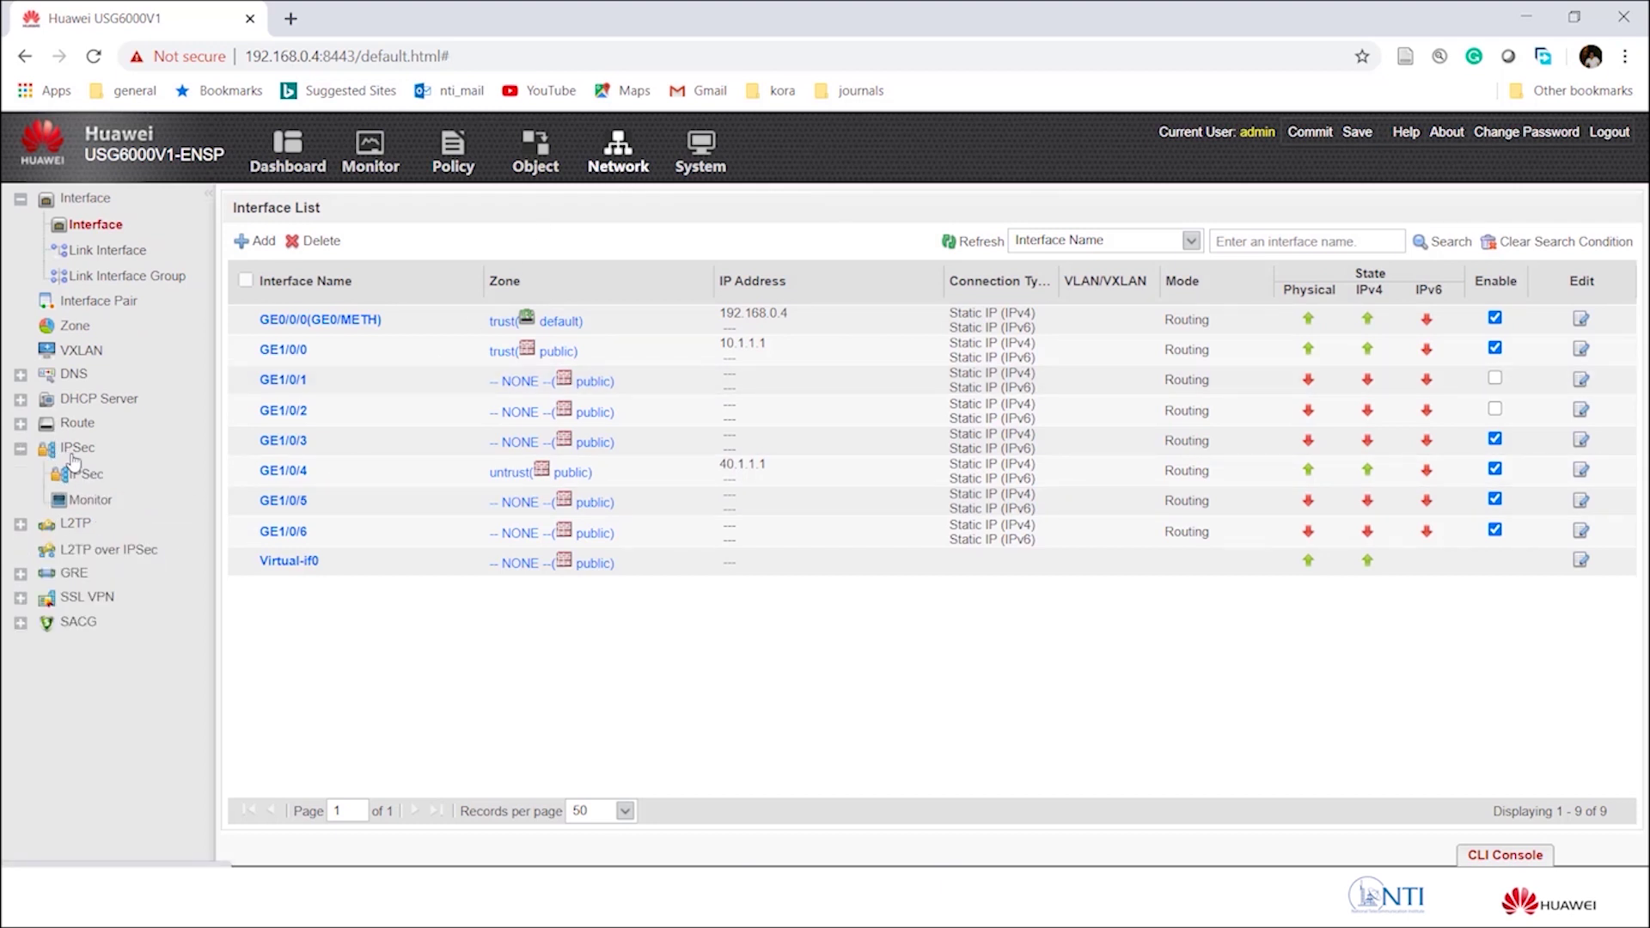
{"action": "left_click", "coordinate": [86, 478]}
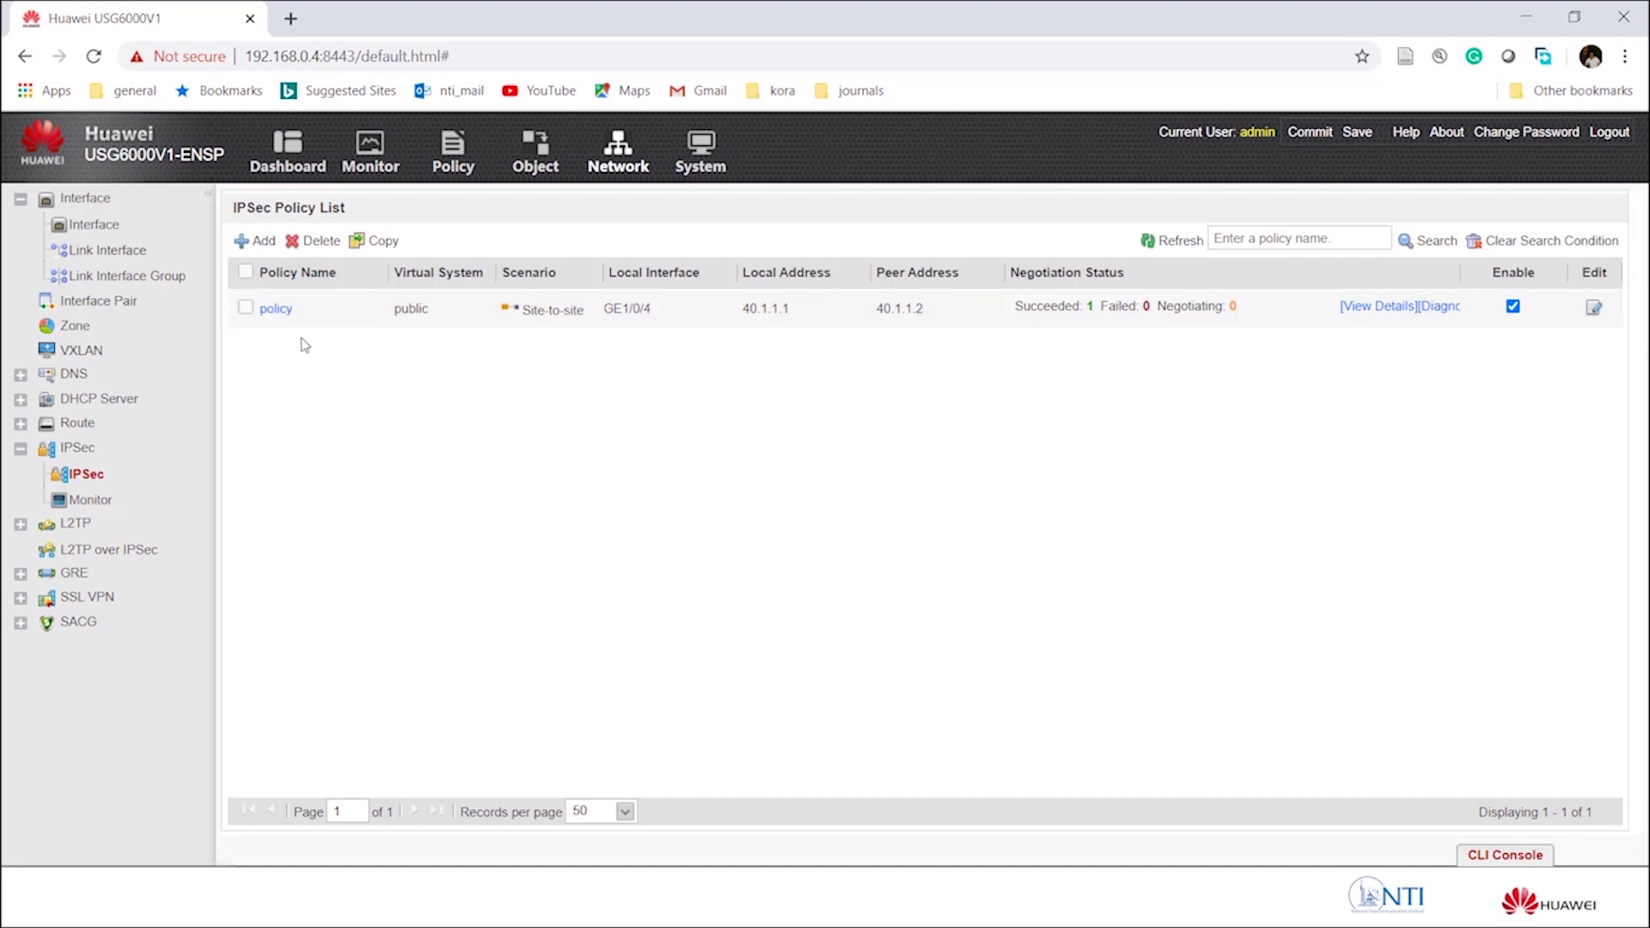
Open the site-to-site IPSec policy, review its data flow, then switch to eNSP.
{"action": "left_click", "coordinate": [1594, 308]}
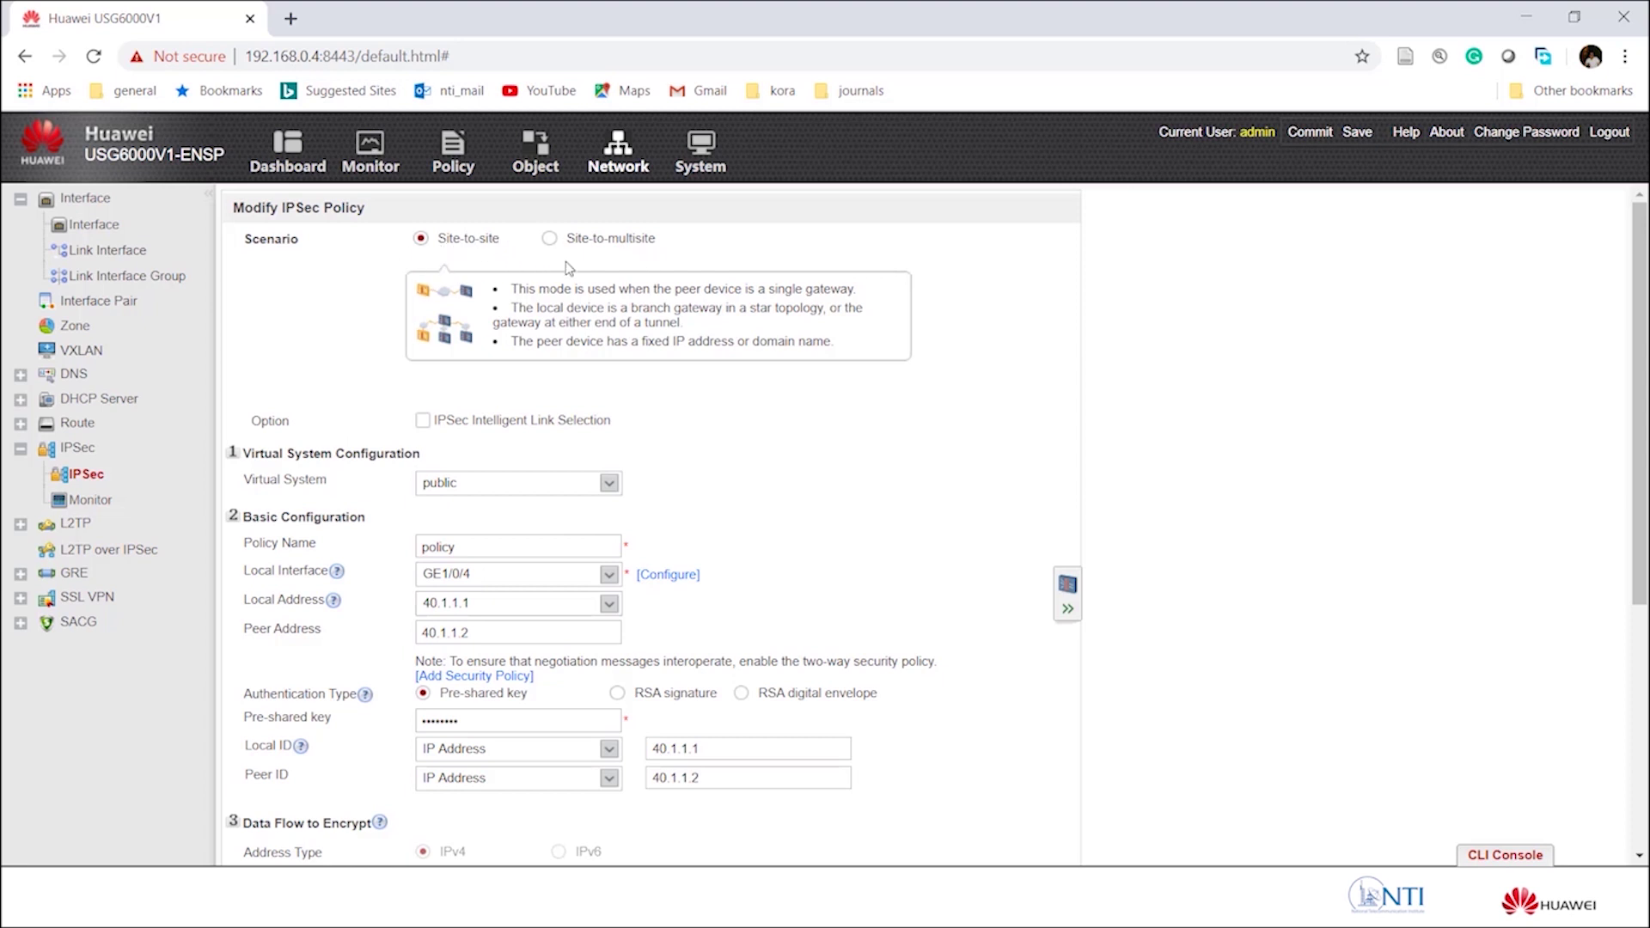
{"action": "scroll", "coordinate": [842, 537], "scroll_direction": "down", "scroll_amount": 1}
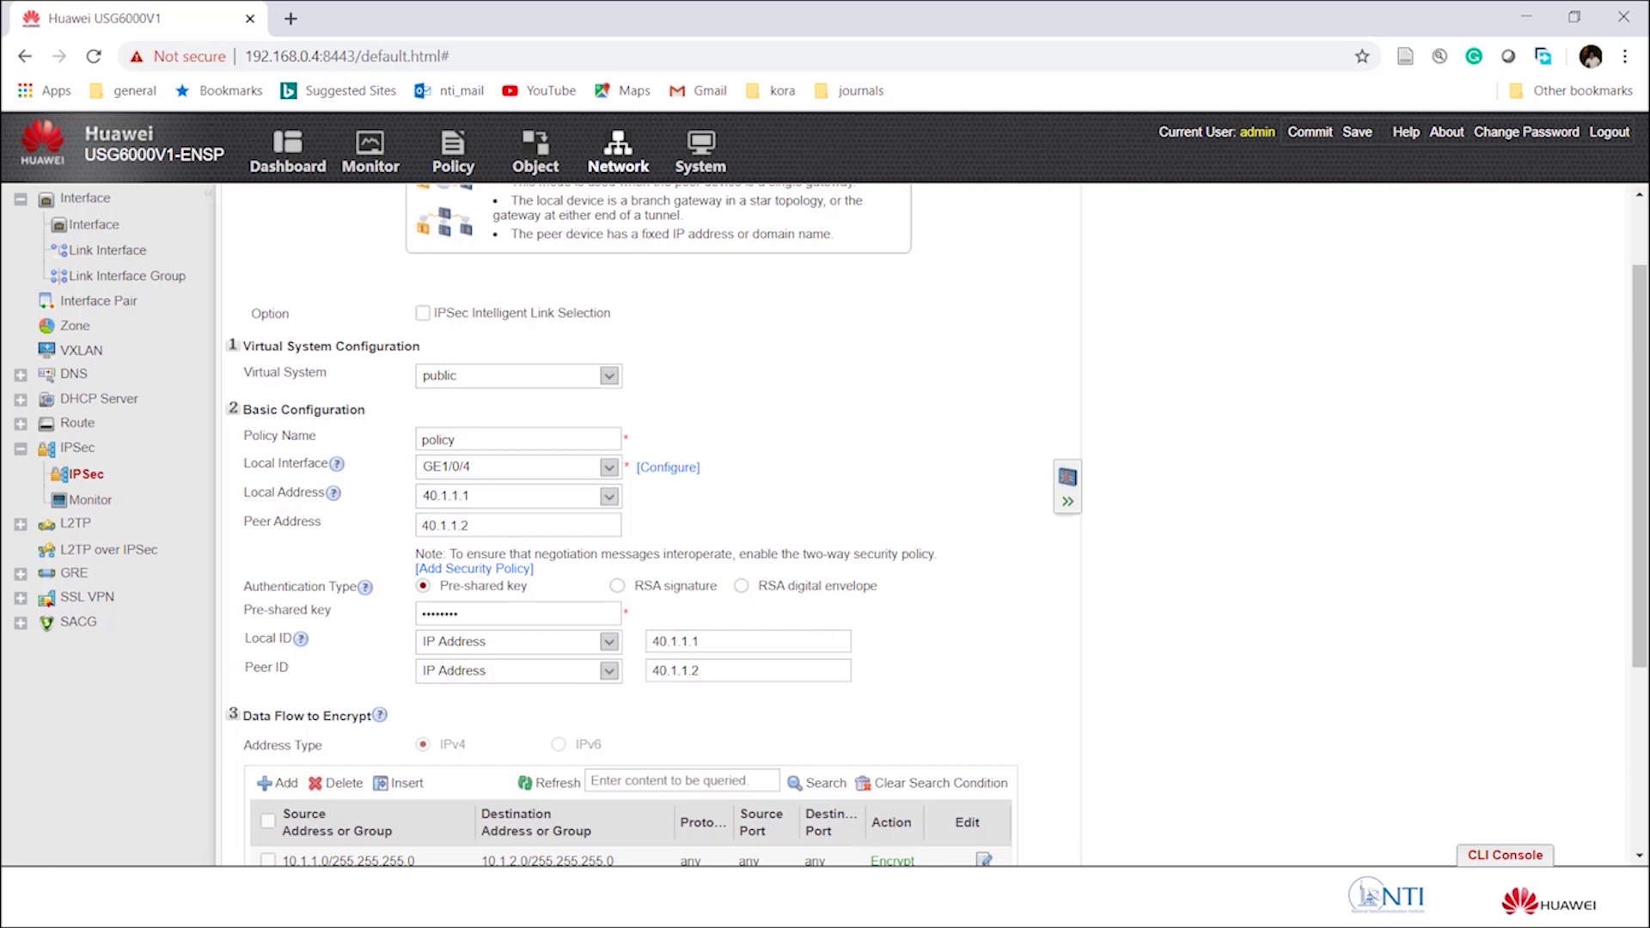
{"action": "left_click", "coordinate": [610, 907]}
{"action": "left_click", "coordinate": [564, 833]}
Clear the Pre-shared key field and enter the new pre-shared key.
{"action": "left_click", "coordinate": [481, 617]}
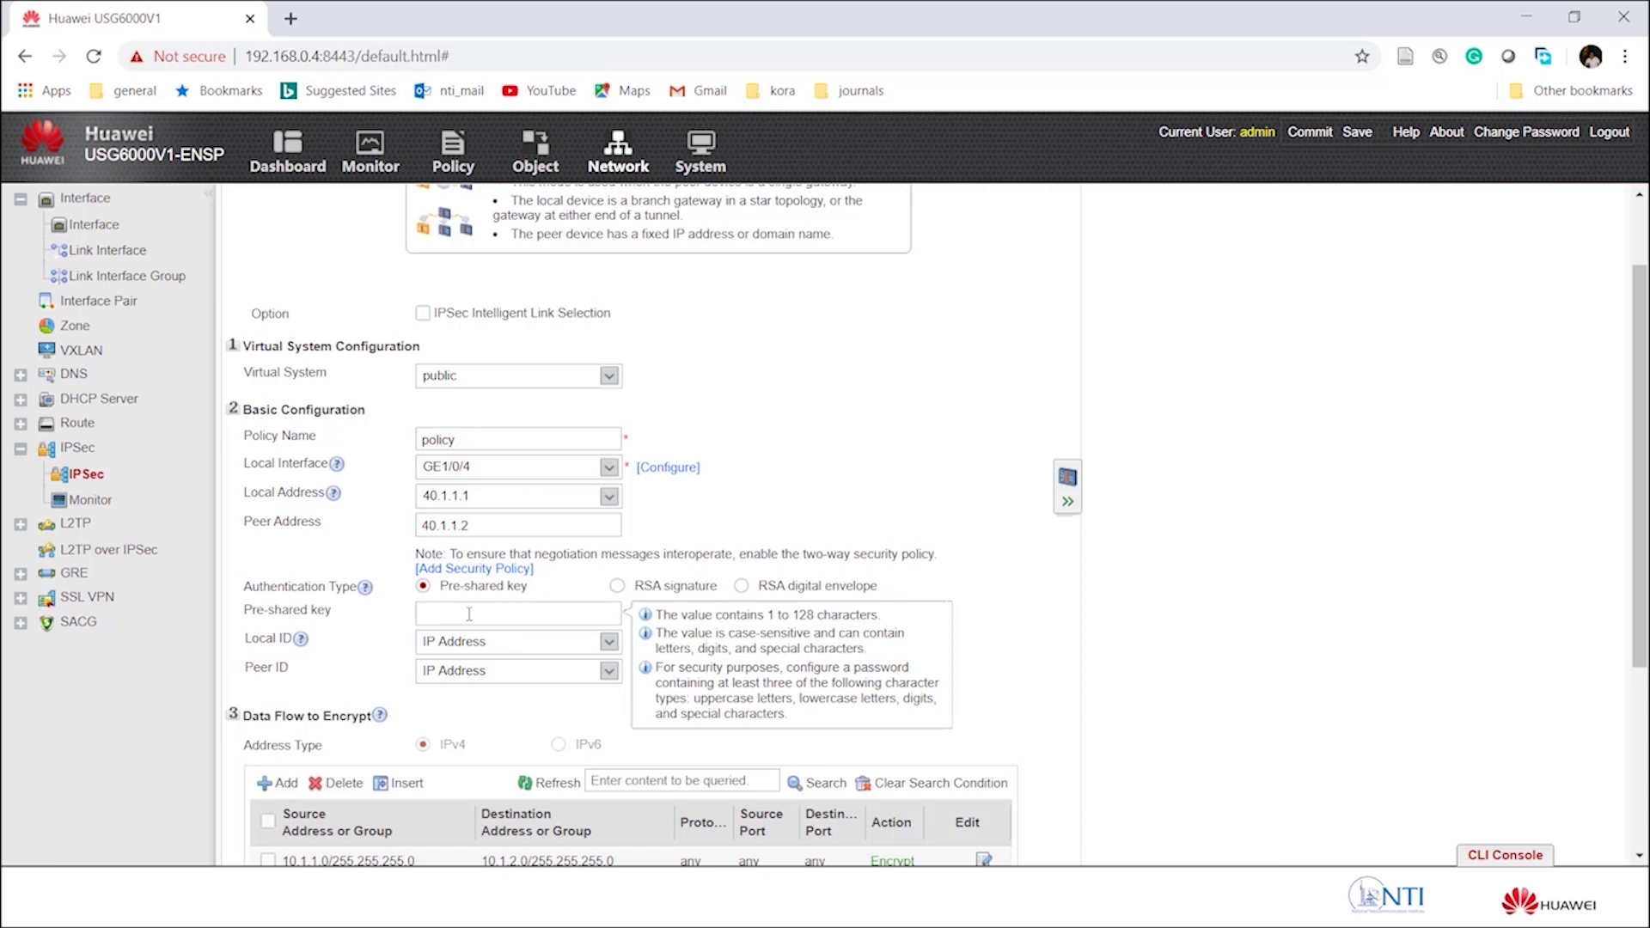
{"action": "left_click", "coordinate": [1001, 604]}
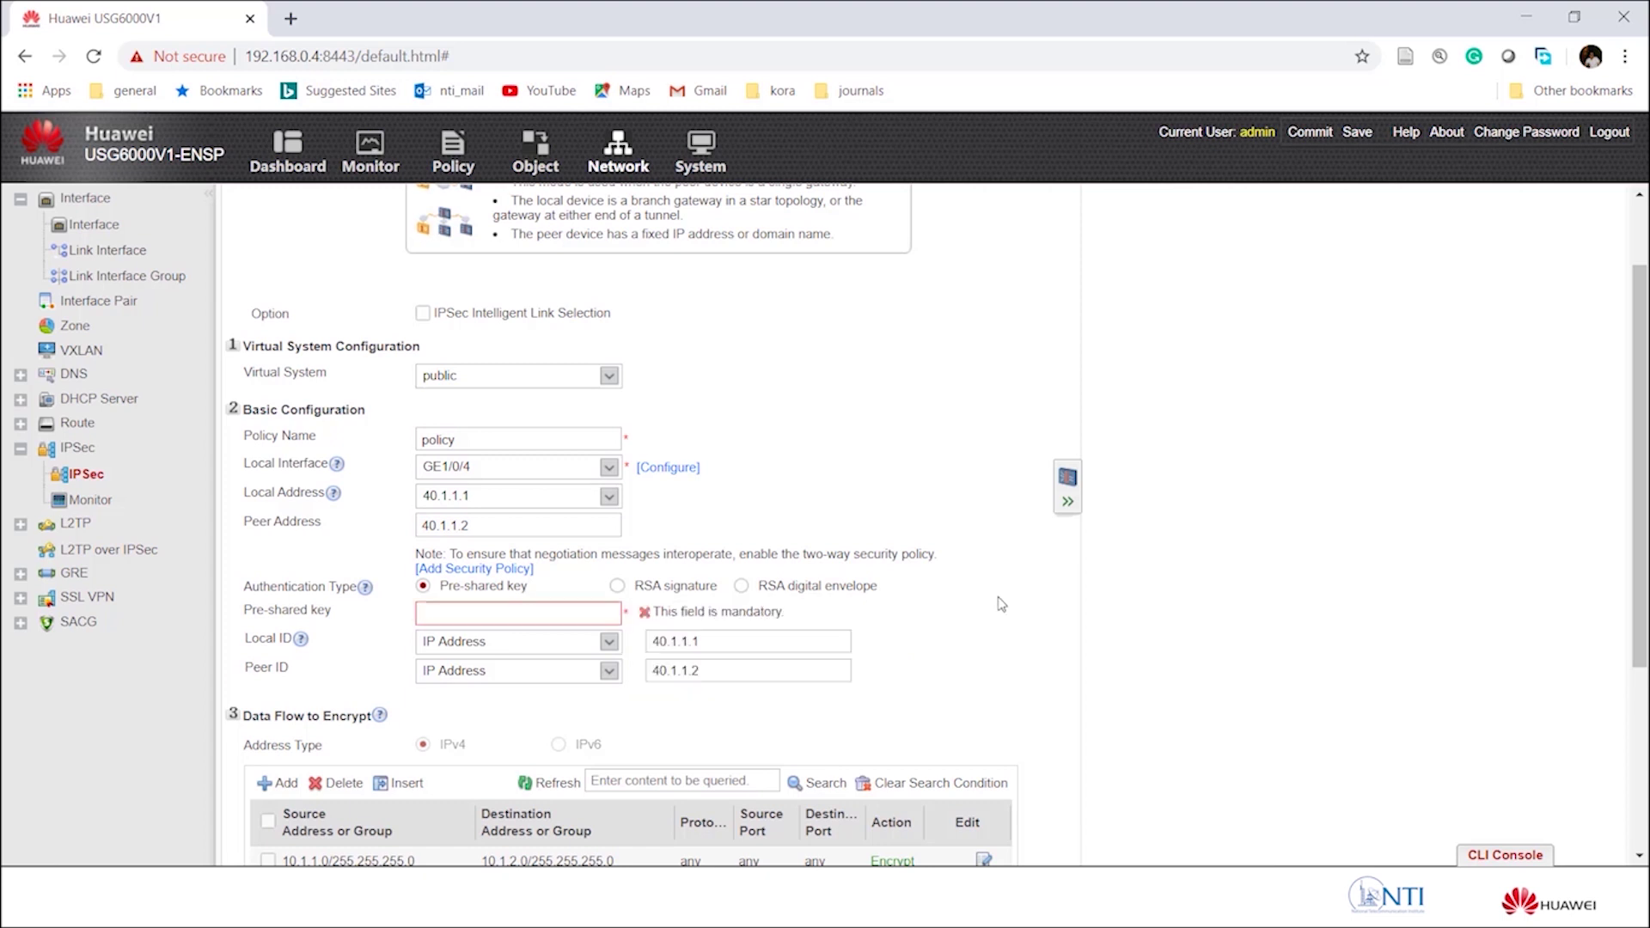
{"action": "left_click", "coordinate": [482, 611]}
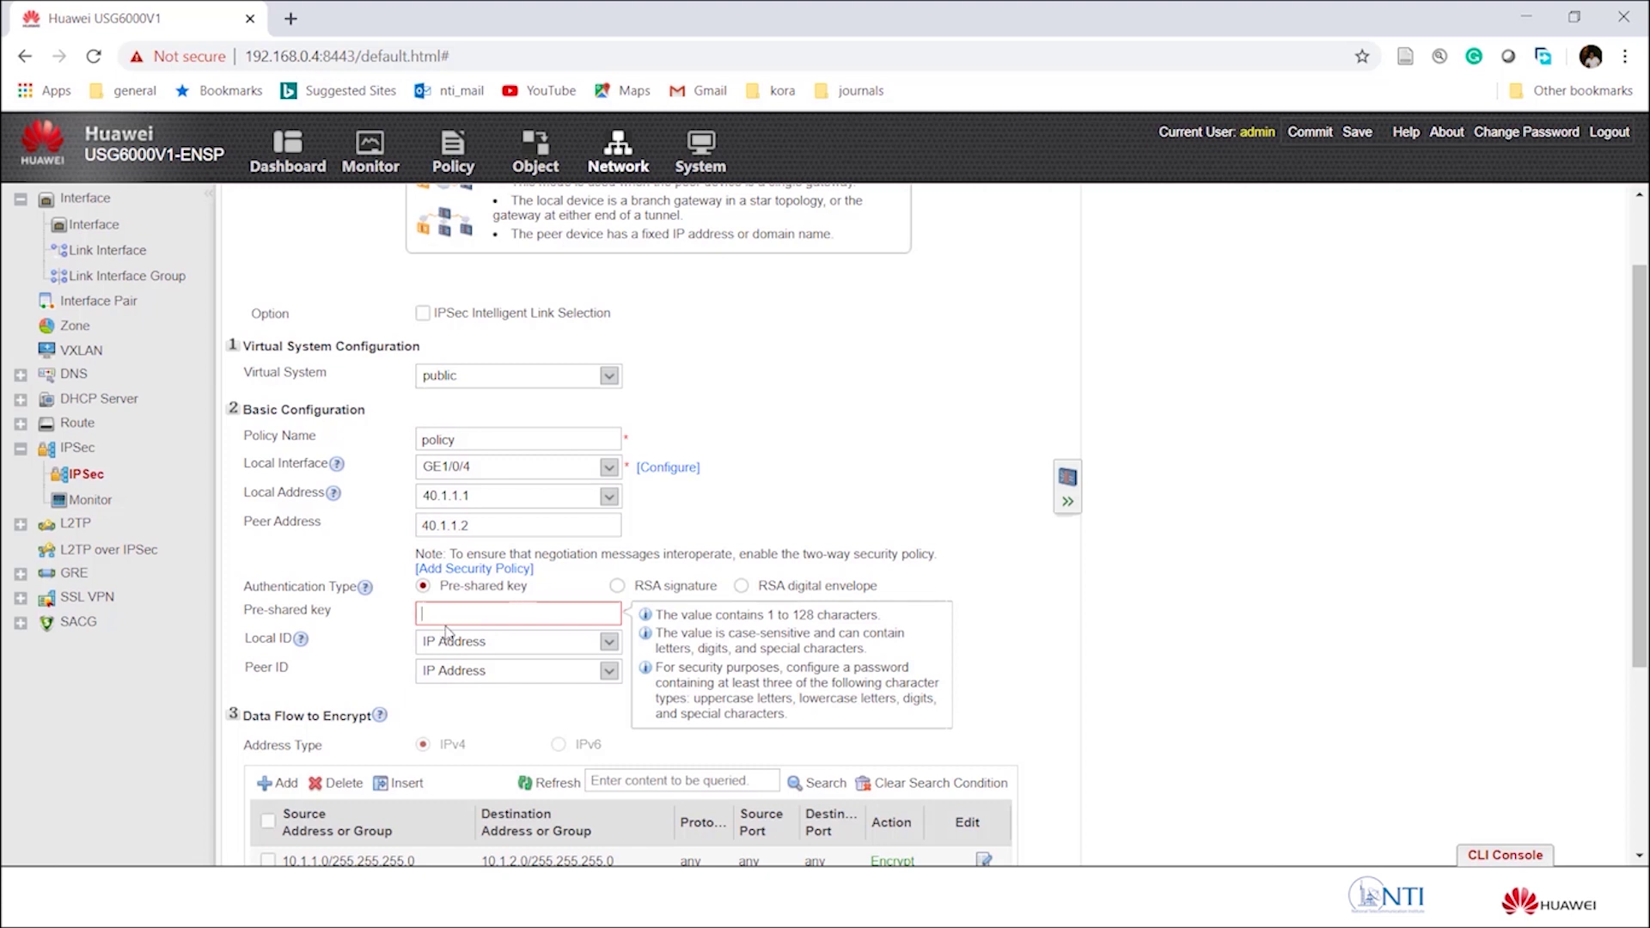
{"action": "type", "text": "Hu"}
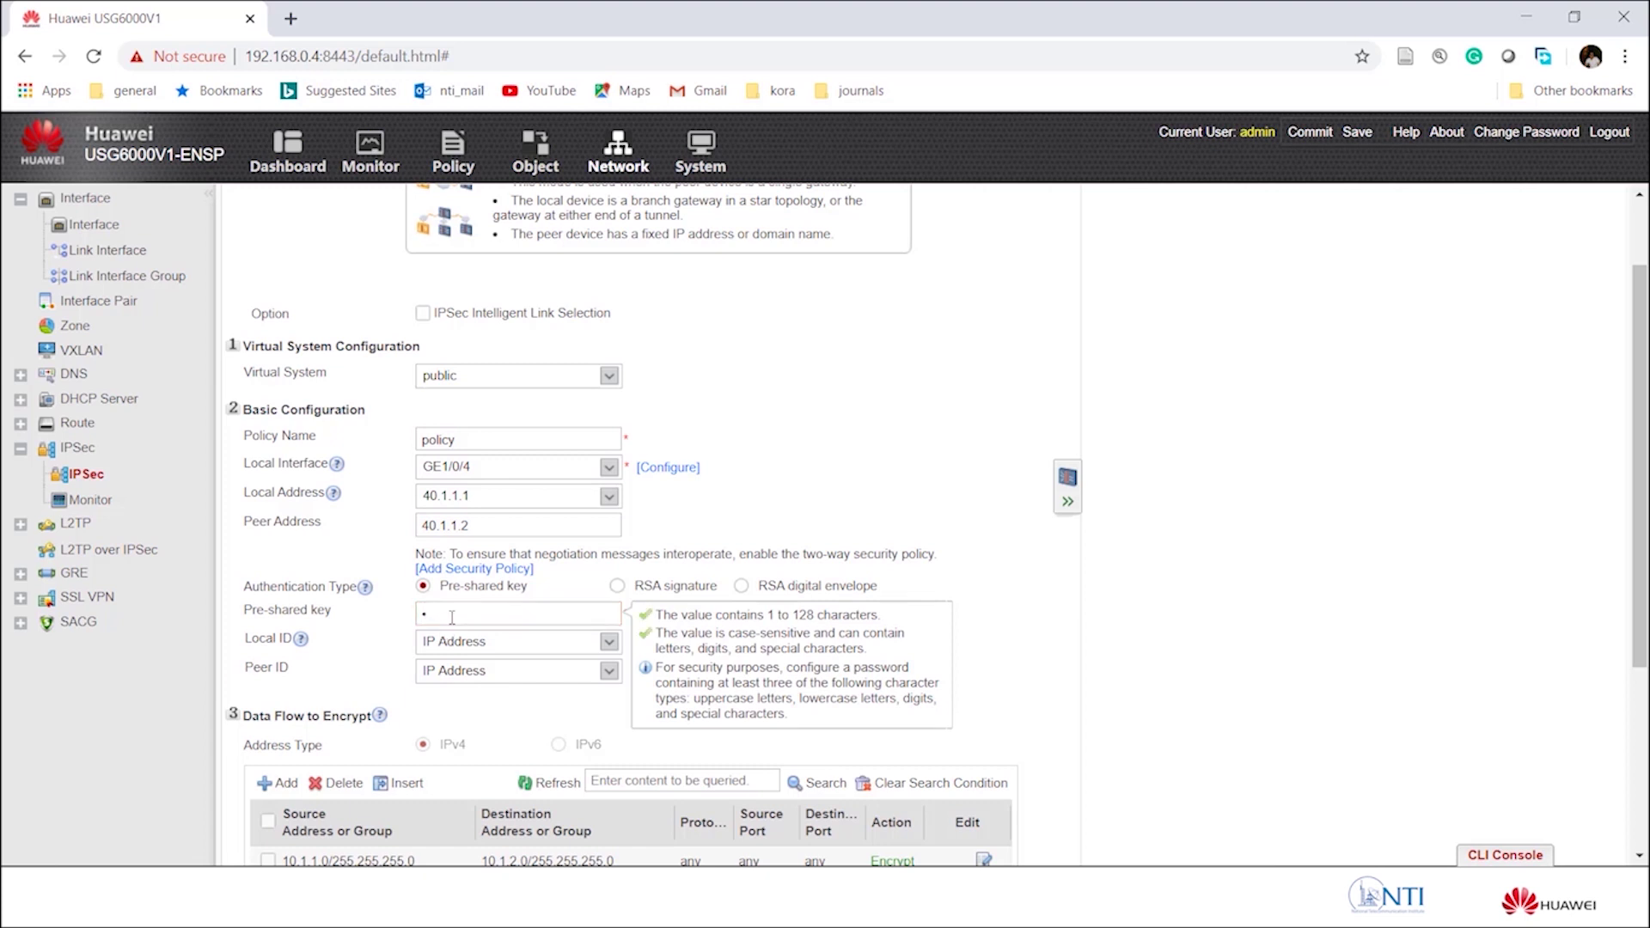
{"action": "type", "text": "ua@"}
{"action": "key", "text": "Tab"}
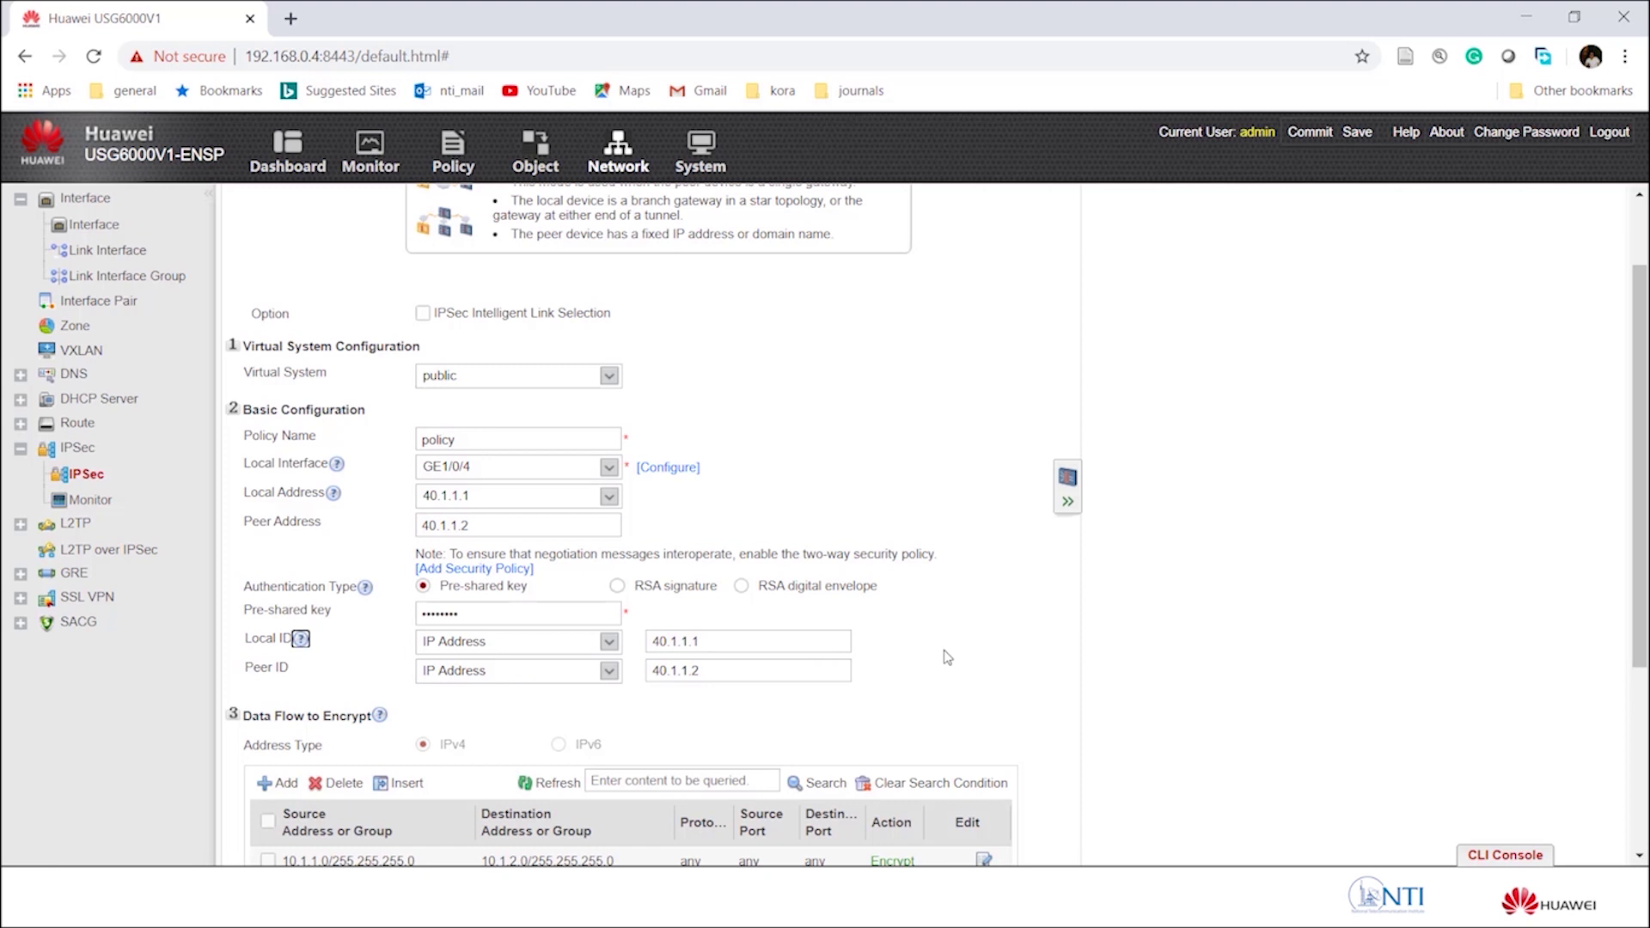
Confirm the 10.1.1.0 to 10.1.2.0 encrypt data flow rule.
{"action": "scroll", "coordinate": [891, 662], "scroll_direction": "down", "scroll_amount": 3}
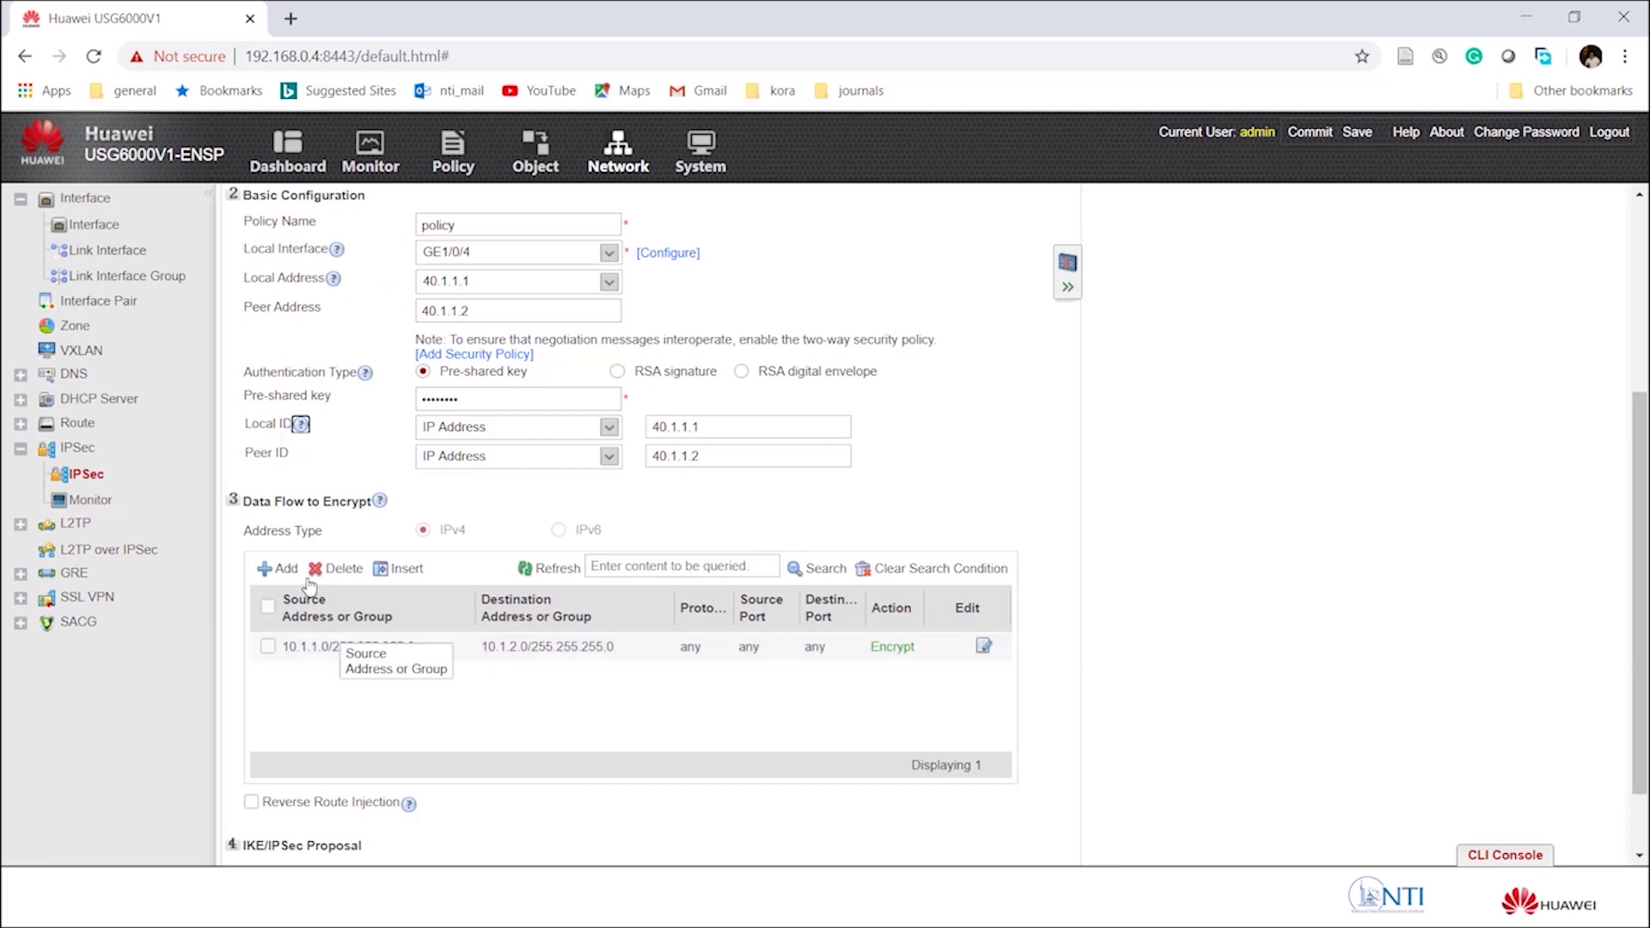
{"action": "left_click", "coordinate": [983, 646]}
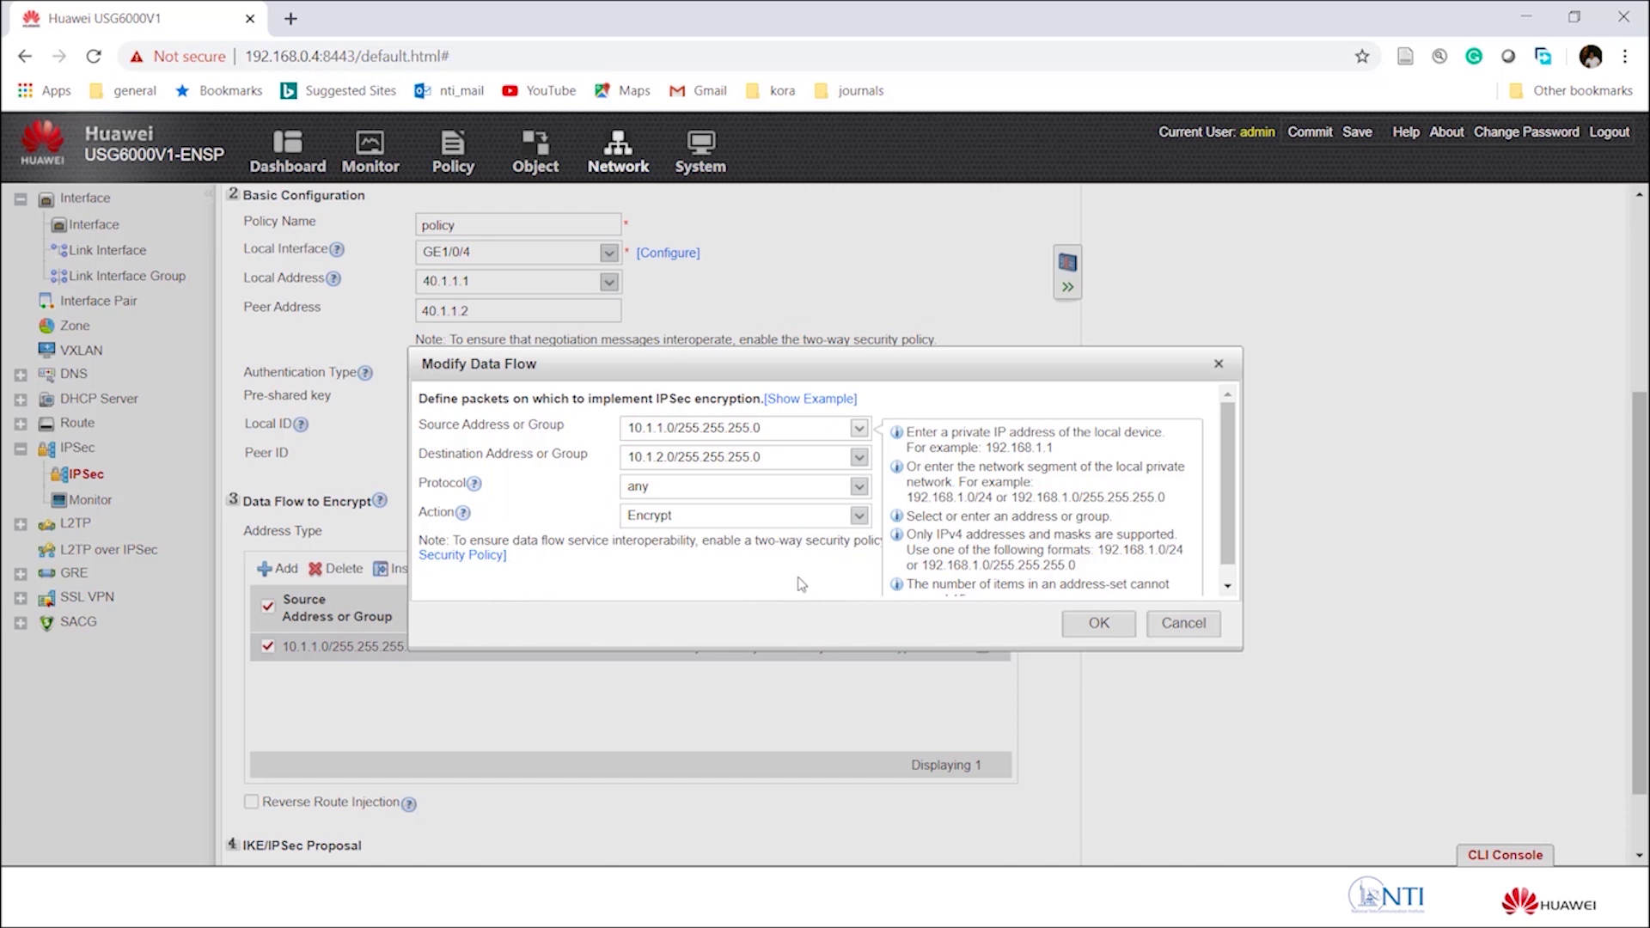
{"action": "left_click", "coordinate": [1098, 625]}
Apply the IPSec policy and return to the eNSP topology window.
{"action": "scroll", "coordinate": [825, 530], "scroll_direction": "down", "scroll_amount": 1}
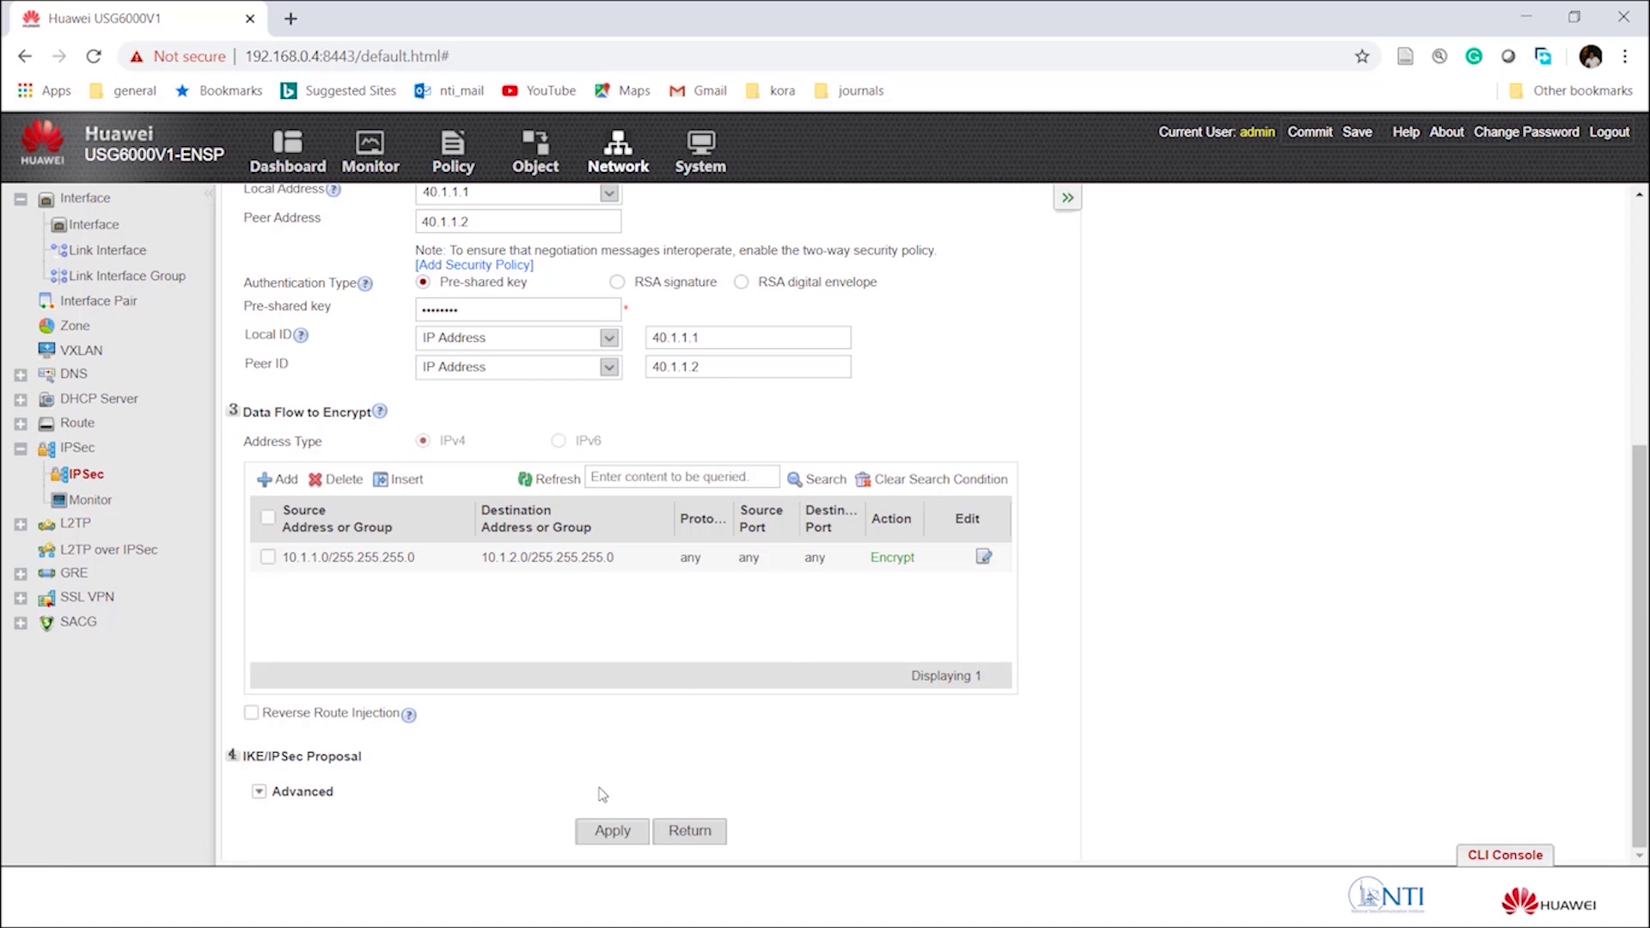
{"action": "left_click", "coordinate": [614, 834]}
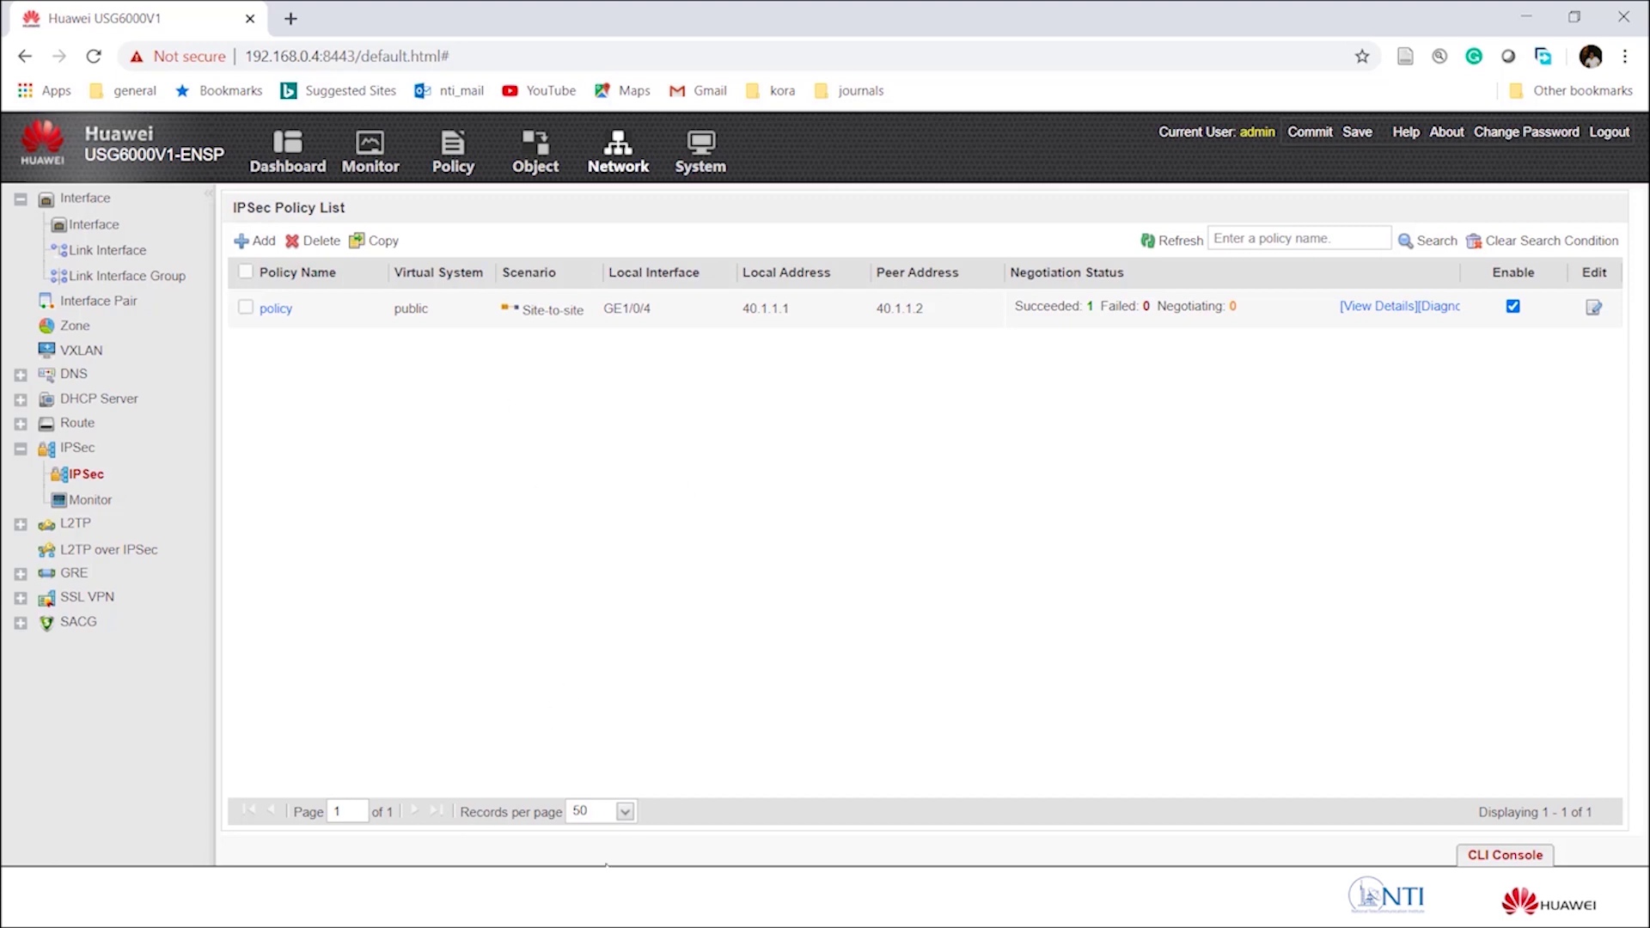
{"action": "left_click", "coordinate": [510, 791]}
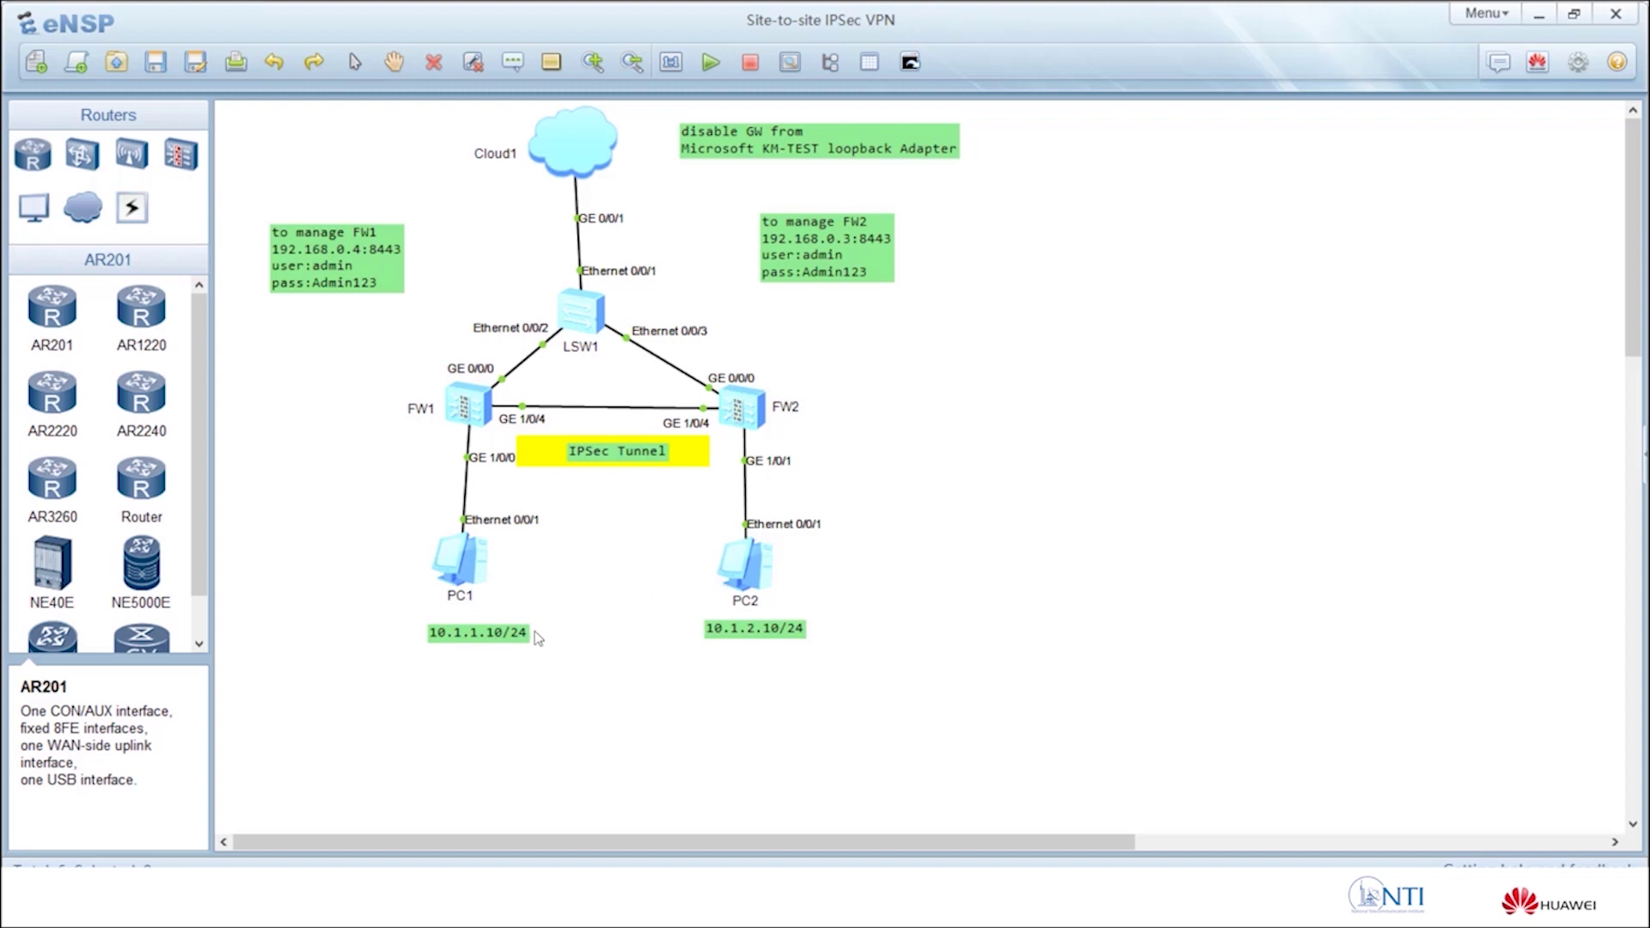
From PC1's command console, ping 10.1.2.10.
{"action": "left_click", "coordinate": [455, 569]}
{"action": "double_click", "coordinate": [456, 570]}
{"action": "left_click_drag", "start_coordinate": [797, 172], "coordinate": [1223, 118]}
{"action": "left_click", "coordinate": [155, 171]}
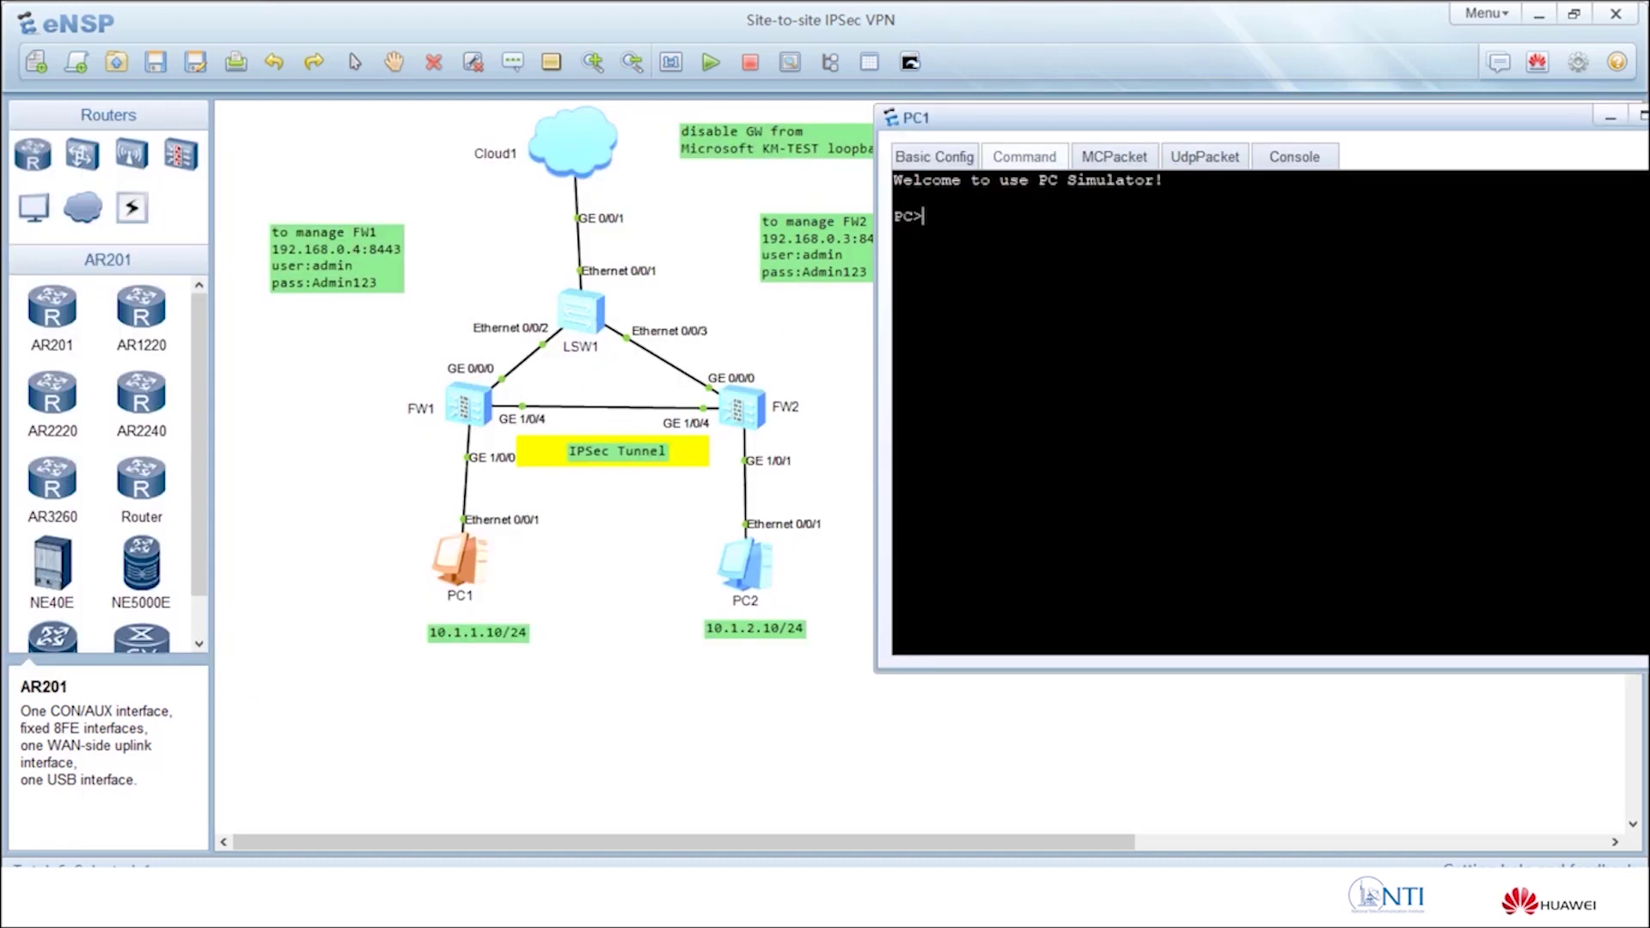
{"action": "type", "text": "ping 10.1.2.10"}
{"action": "key", "text": "Return"}
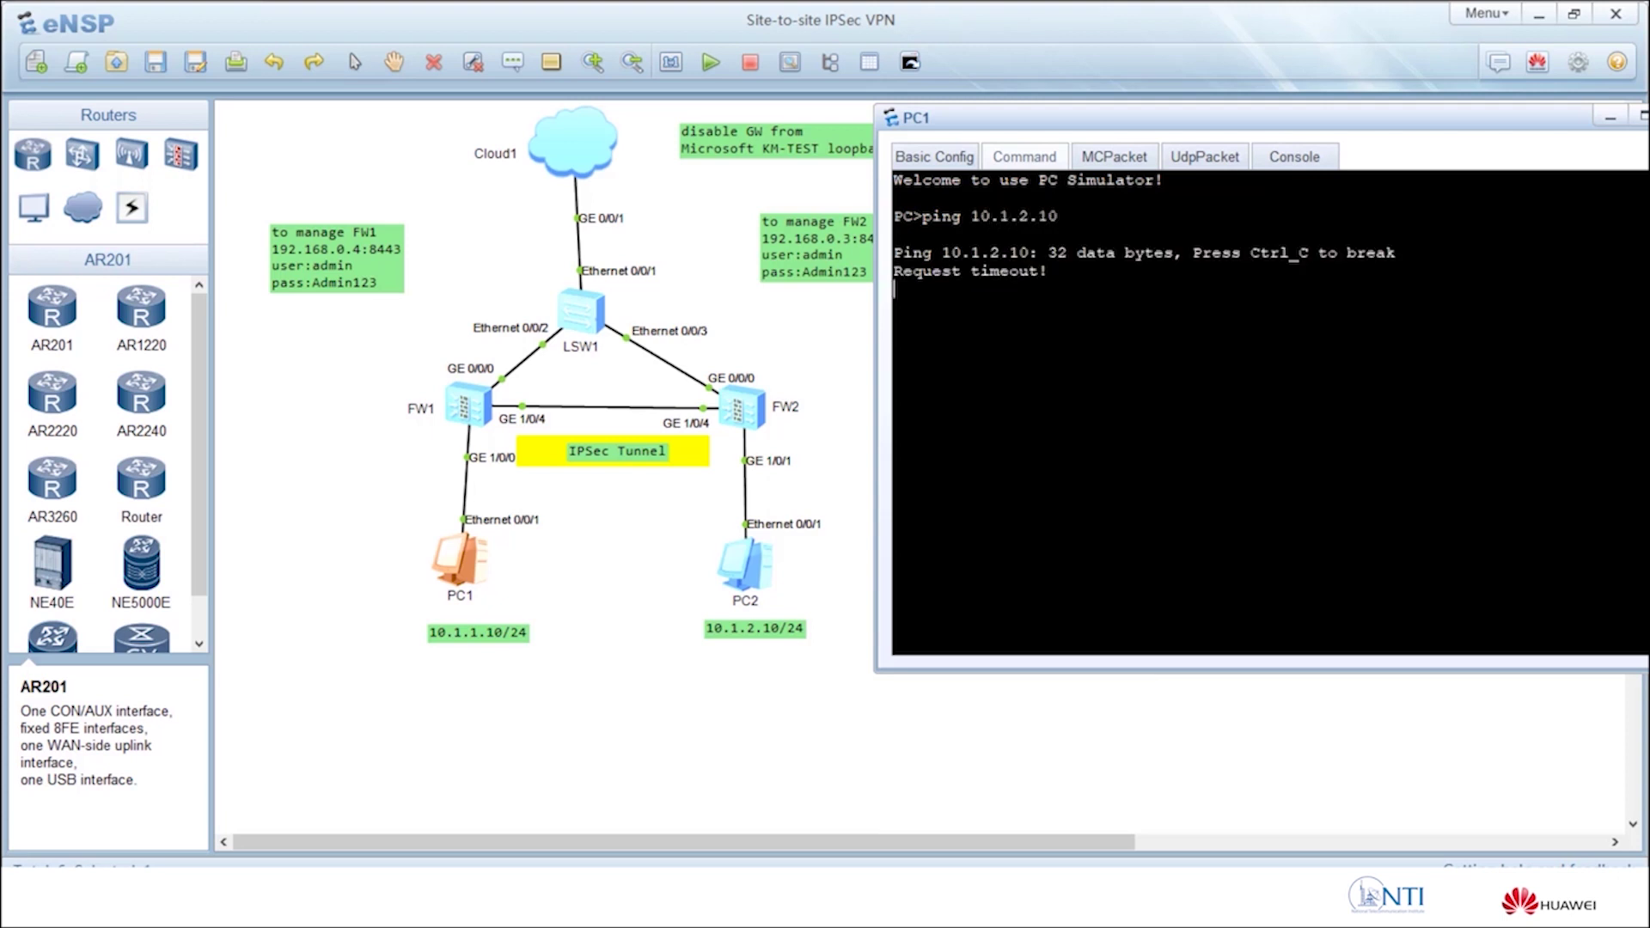